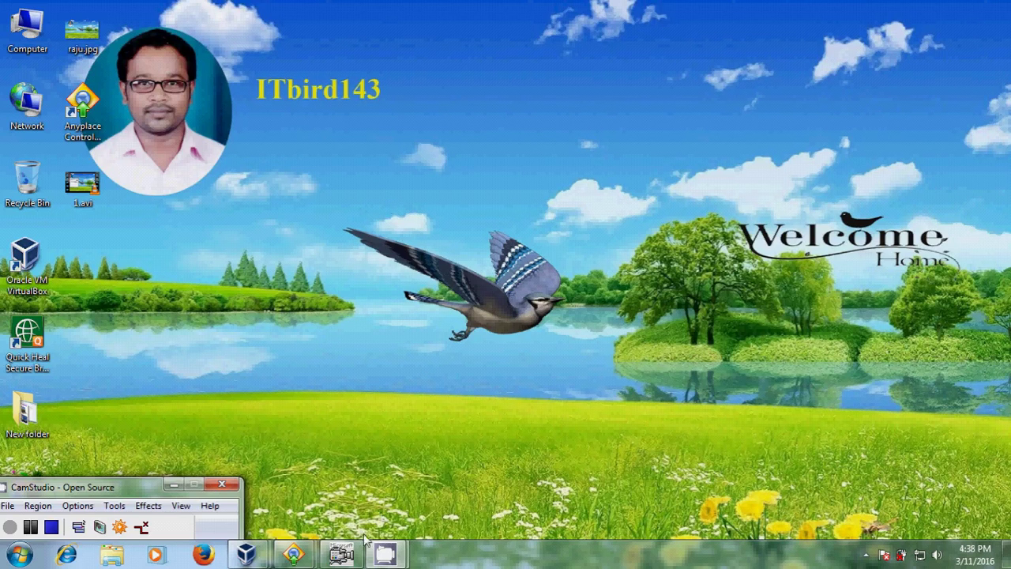
Step: Bring up the AMCAP camera view of the printer and the remote desktop session window for 192.168.0.104
{"action": "left_click", "coordinate": [341, 553]}
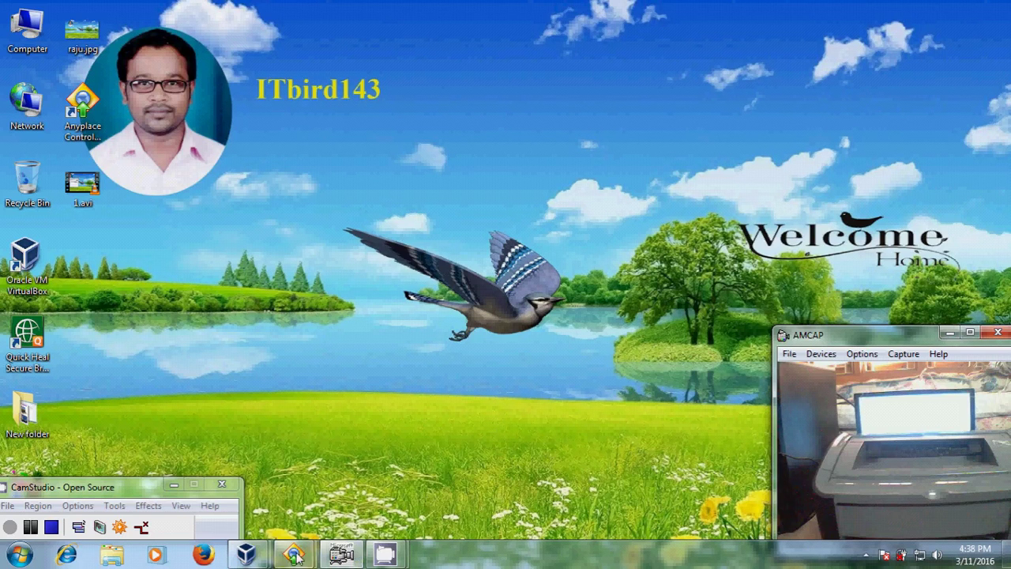
{"action": "mouse_move", "coordinate": [294, 553]}
{"action": "left_click", "coordinate": [380, 482]}
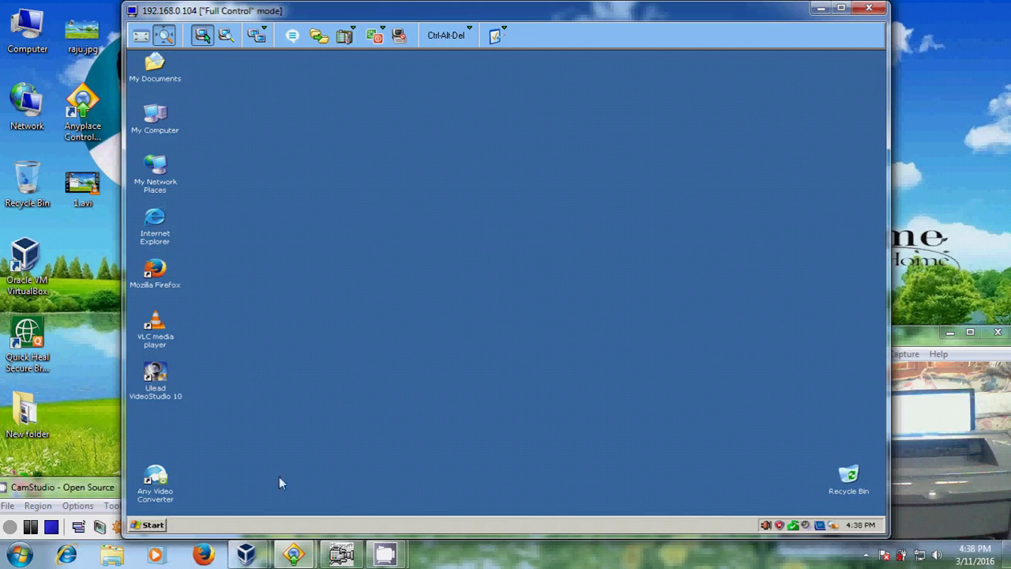
Step: Switch to the running xp virtual machine in VirtualBox and open its network settings
{"action": "mouse_move", "coordinate": [246, 555]}
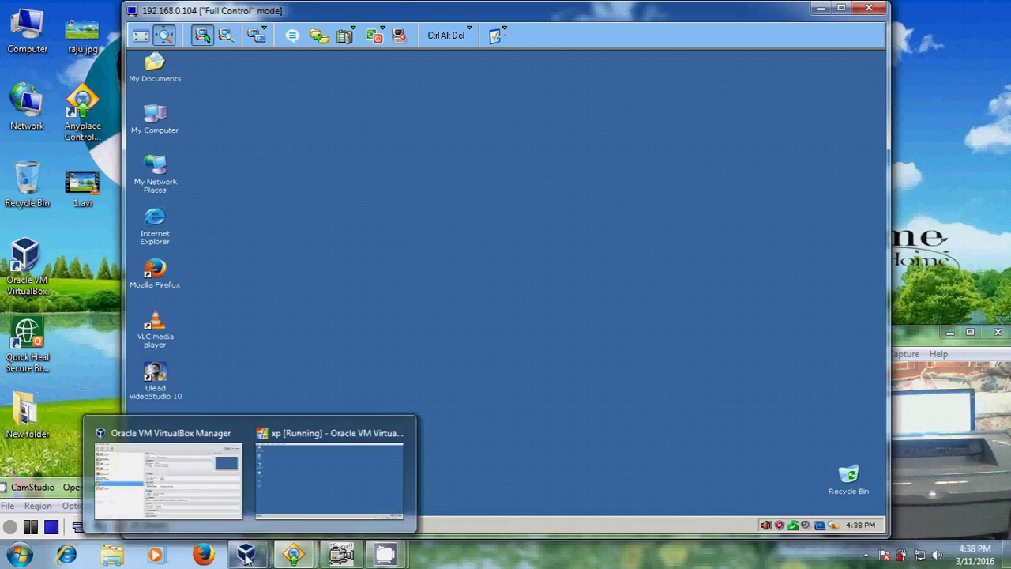
{"action": "left_click", "coordinate": [355, 482]}
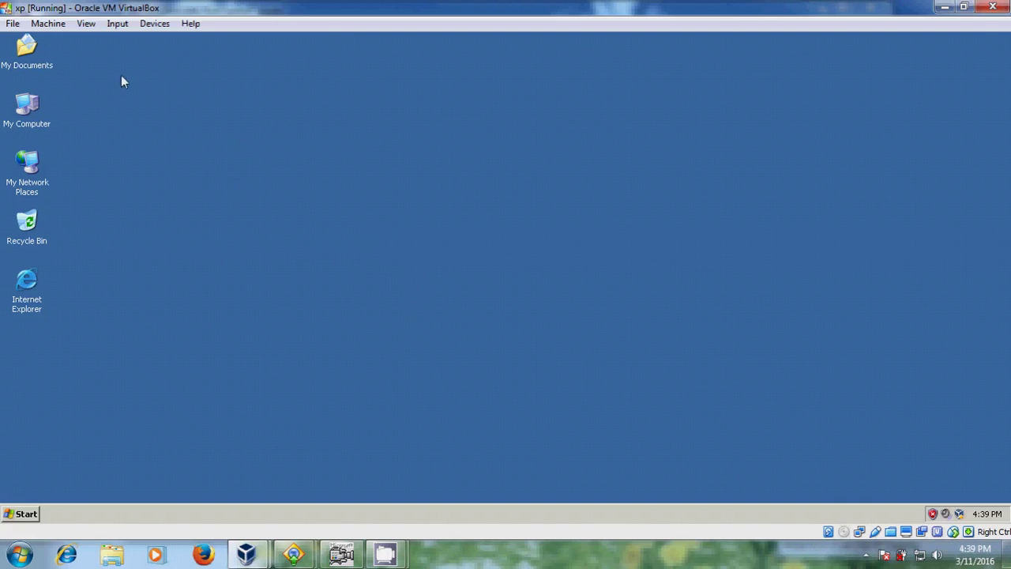
{"action": "left_click", "coordinate": [155, 25]}
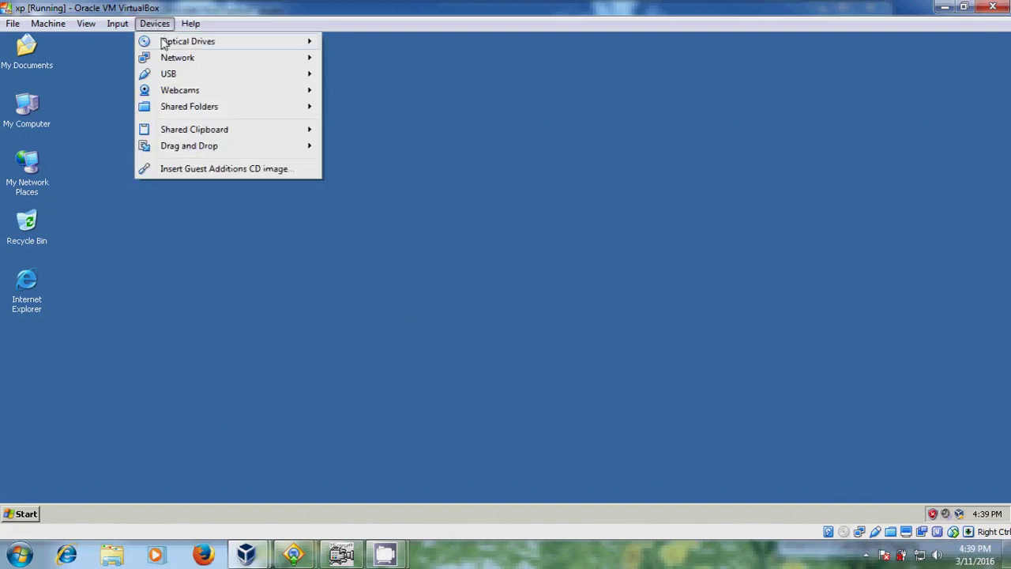
{"action": "mouse_move", "coordinate": [204, 63]}
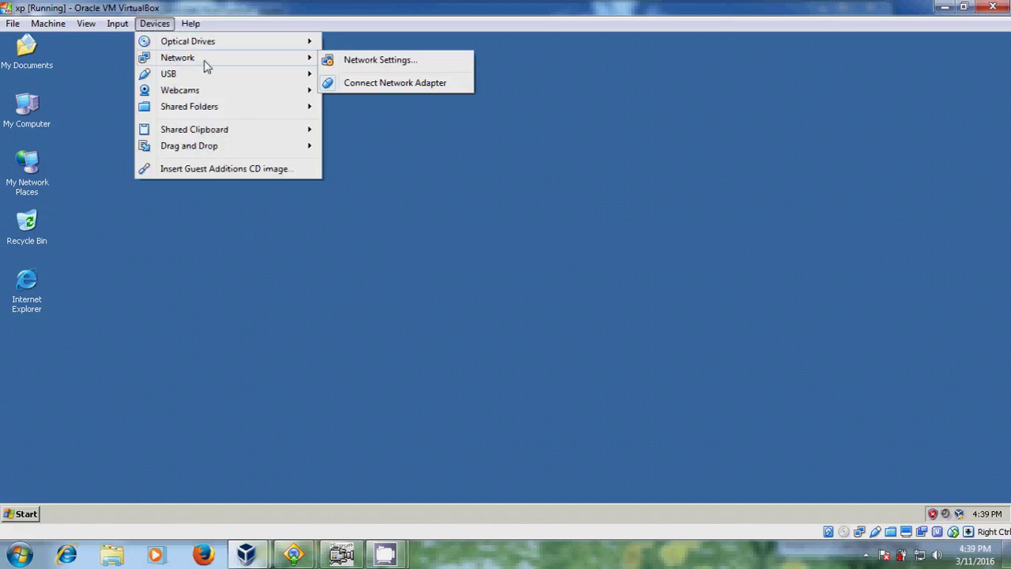
{"action": "left_click", "coordinate": [398, 61]}
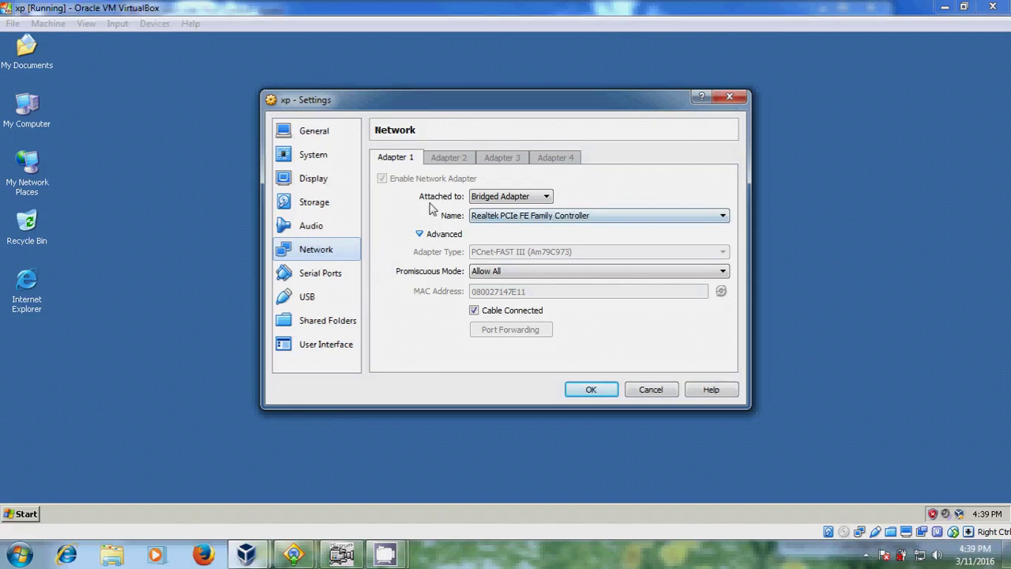
Step: Attach network Adapter 1 to Bridged Adapter, keep promiscuous mode on Allow All, and accept the settings
{"action": "left_click", "coordinate": [546, 196]}
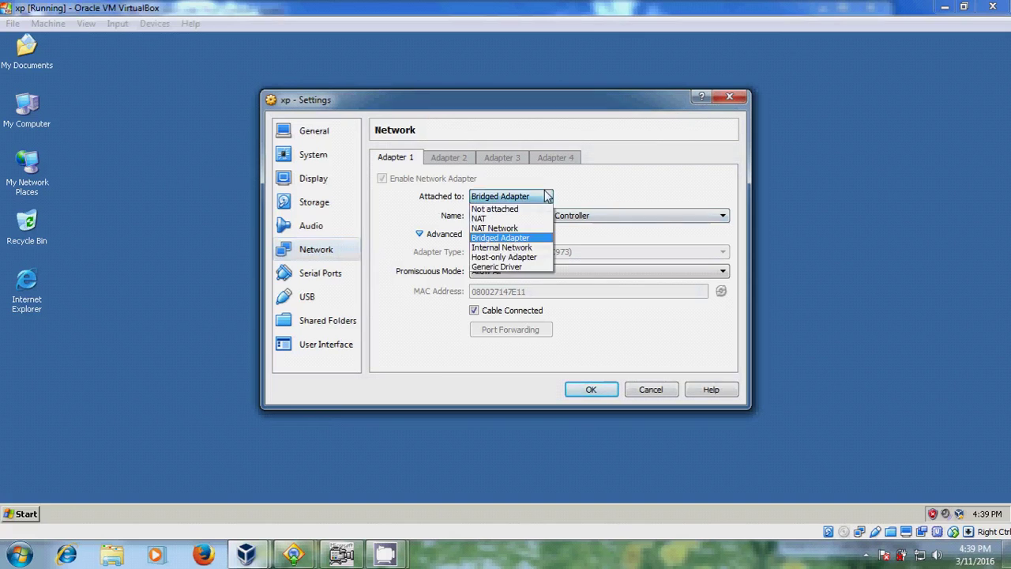
{"action": "left_click", "coordinate": [537, 238]}
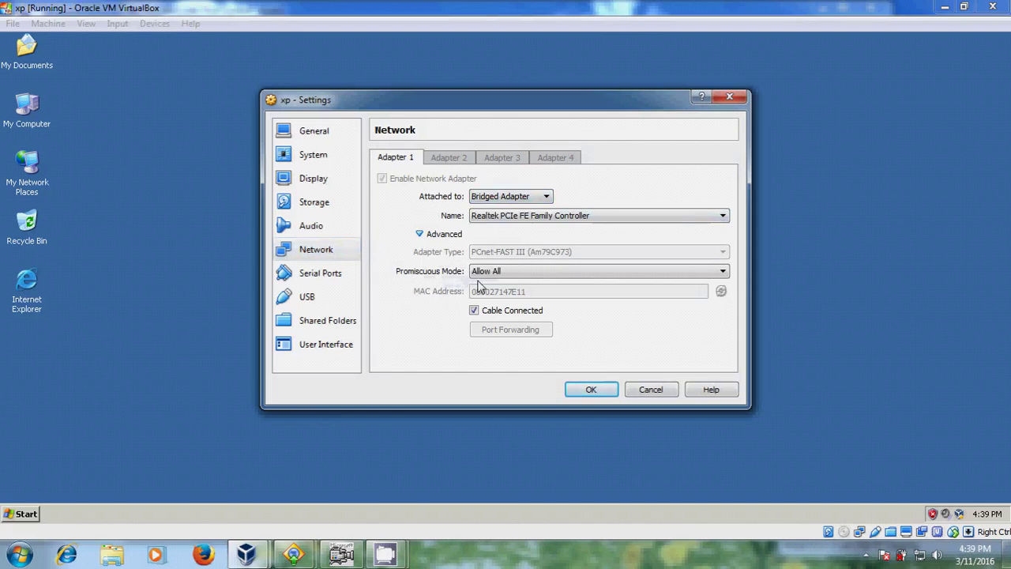
{"action": "left_click", "coordinate": [722, 272]}
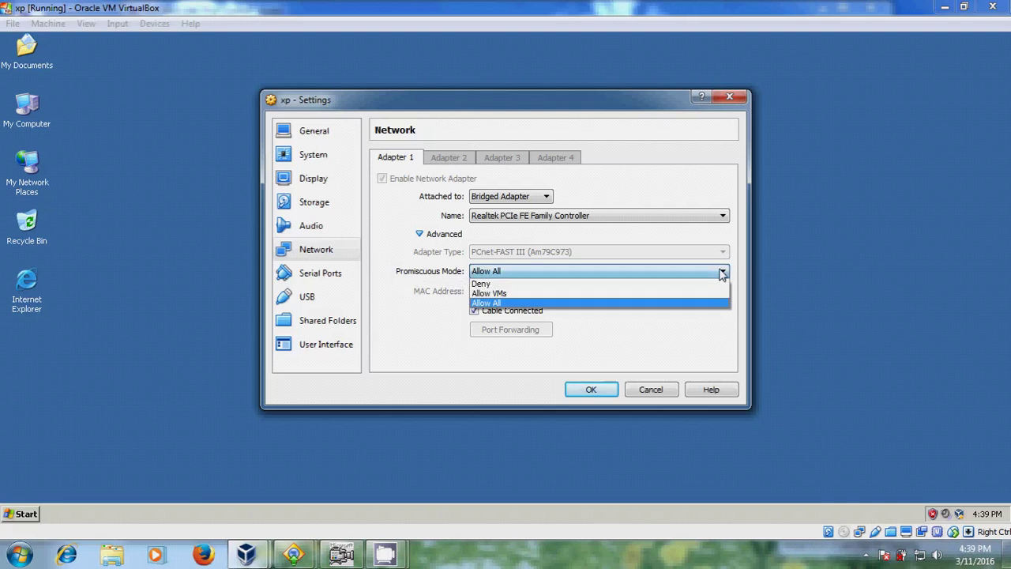
{"action": "left_click", "coordinate": [722, 273]}
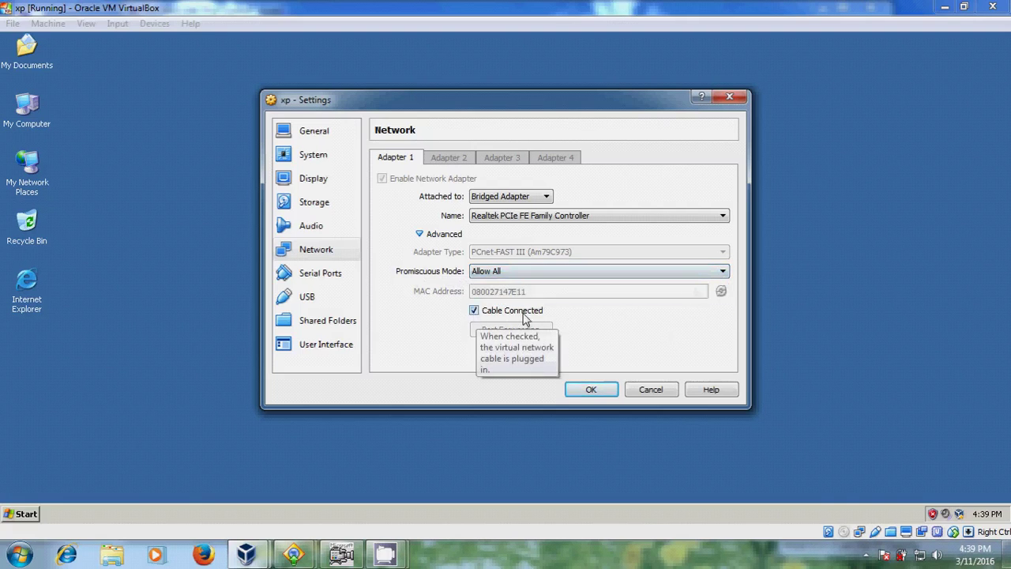
{"action": "left_click", "coordinate": [598, 391]}
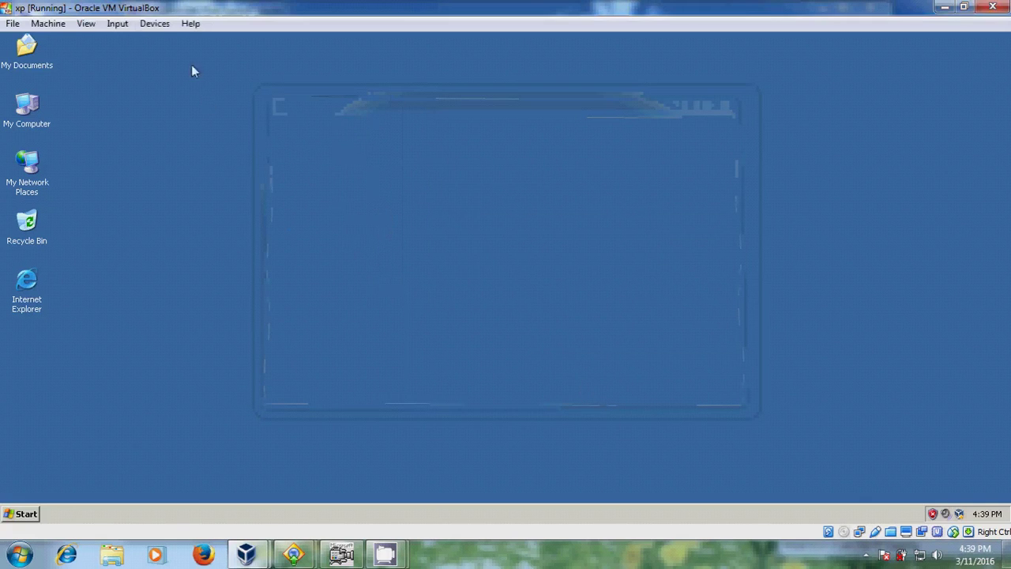
Step: Connect the host's Canon CAPT USB Device to the xp virtual machine
{"action": "left_click", "coordinate": [155, 23]}
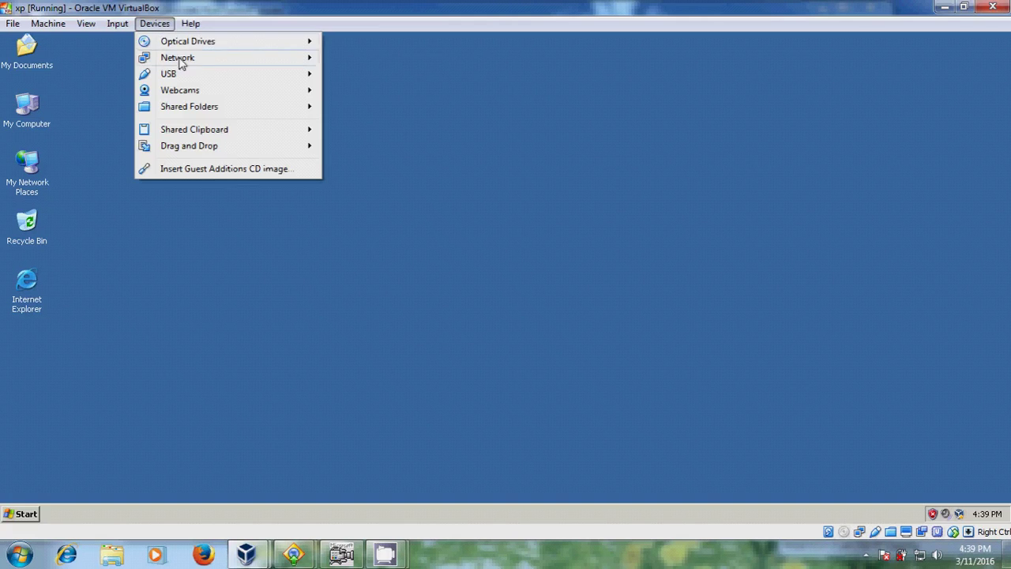
{"action": "mouse_move", "coordinate": [213, 77]}
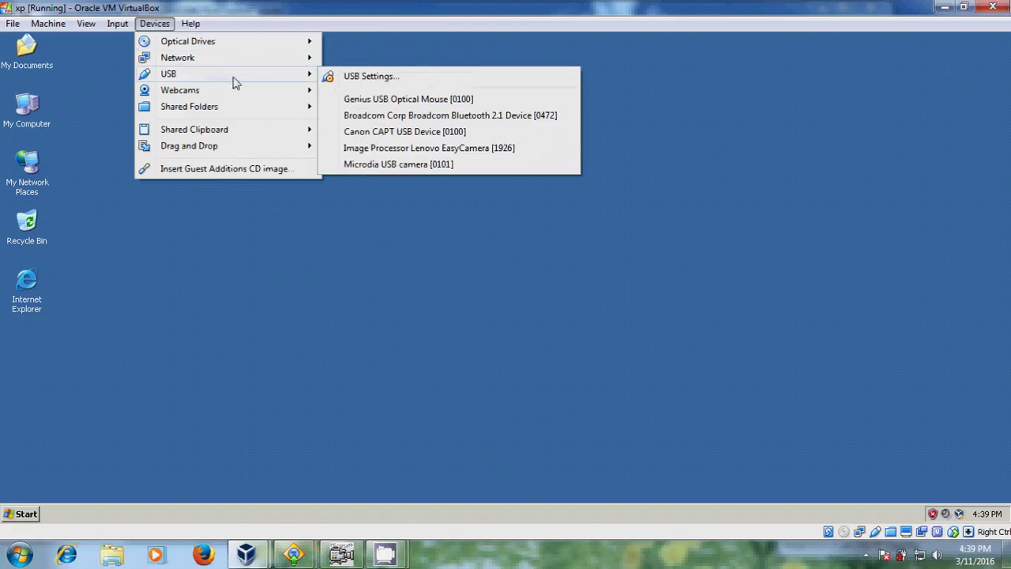
{"action": "left_click", "coordinate": [412, 133]}
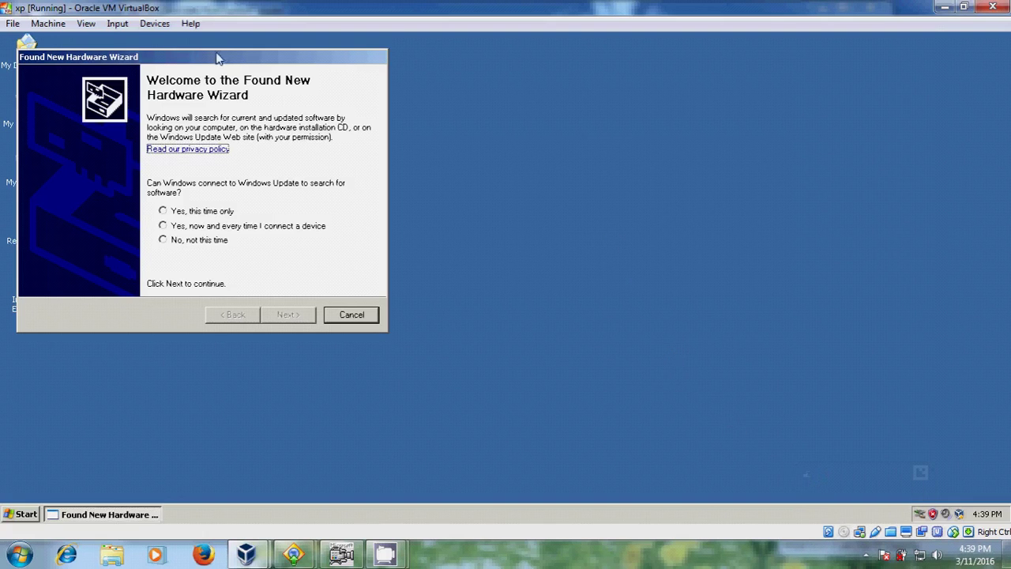
Step: In the hardware wizard, decline the Windows Update search and choose to install from a list or specific location
{"action": "left_click_drag", "start_coordinate": [219, 59], "coordinate": [384, 71]}
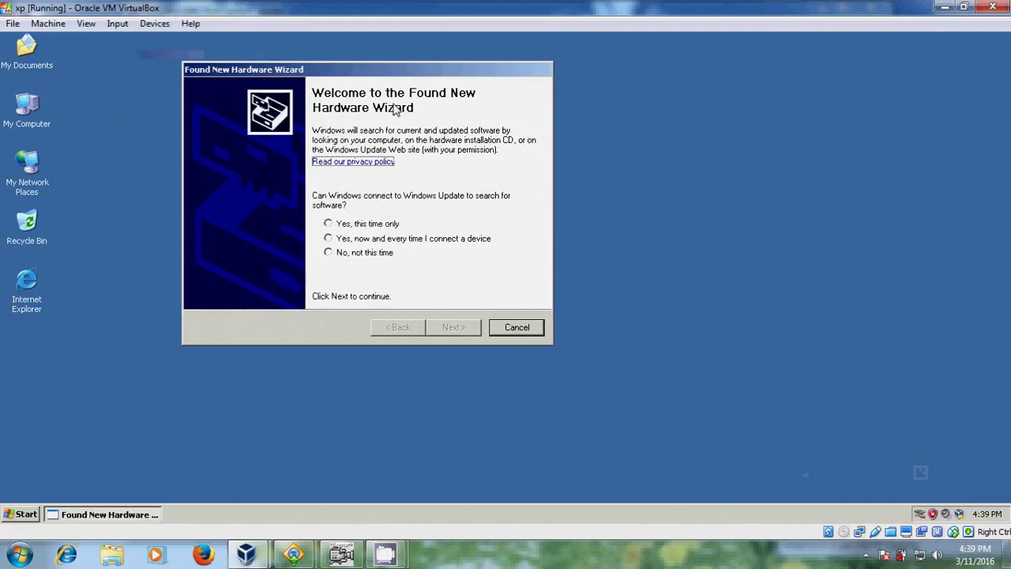
{"action": "left_click", "coordinate": [375, 253]}
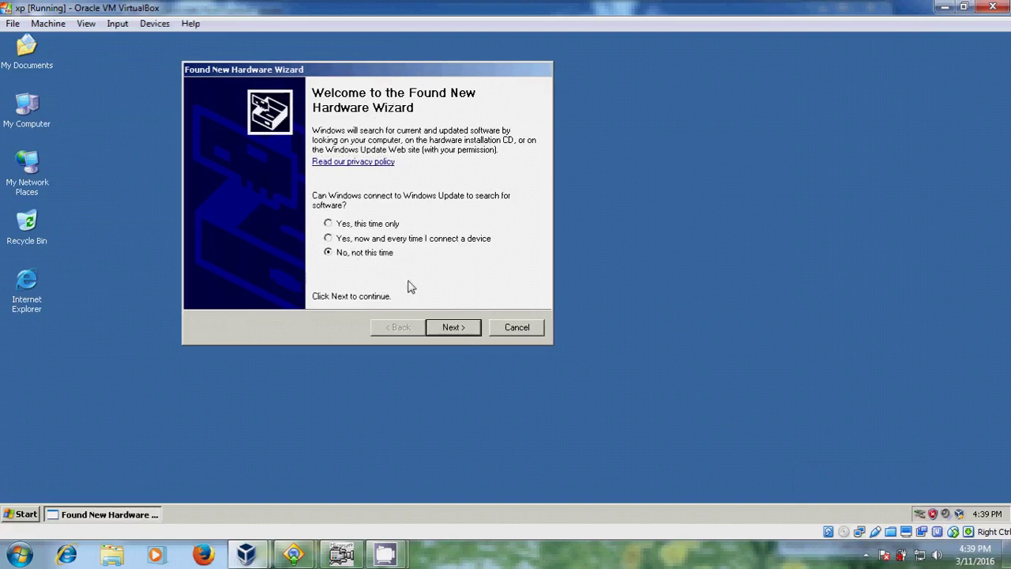
{"action": "left_click", "coordinate": [457, 328]}
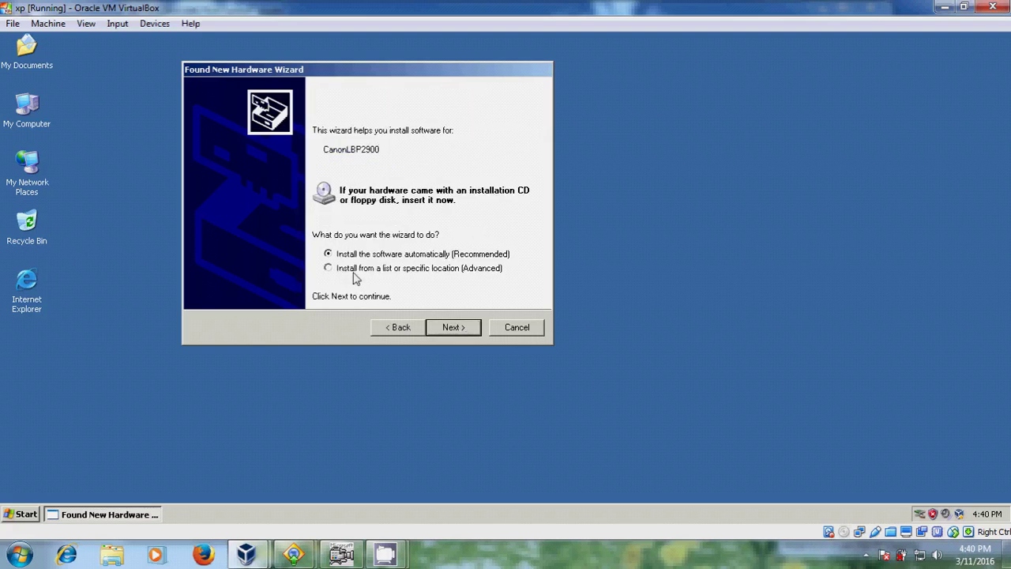
{"action": "left_click", "coordinate": [454, 327]}
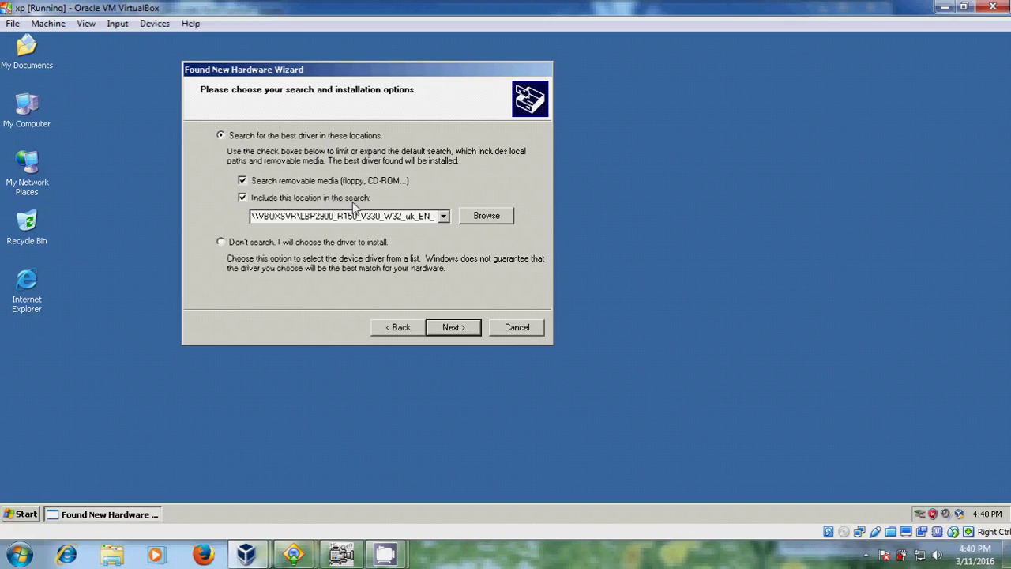
Step: Install the printer driver from the 32bit\Win2K_Vista folder of the shared LBP2900 driver package, finish the wizard and refresh the desktop
{"action": "left_click", "coordinate": [503, 218]}
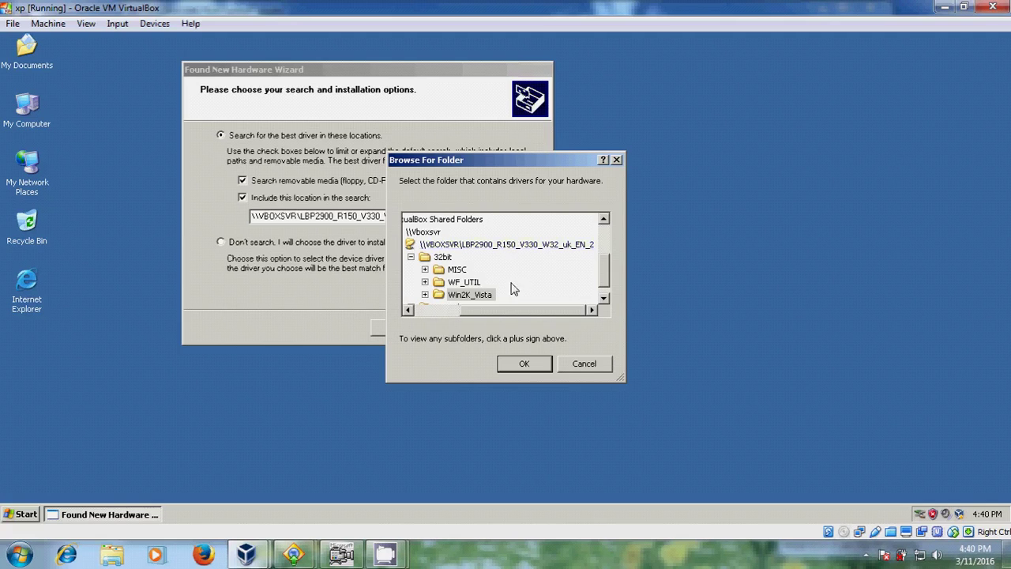
{"action": "left_click", "coordinate": [496, 247]}
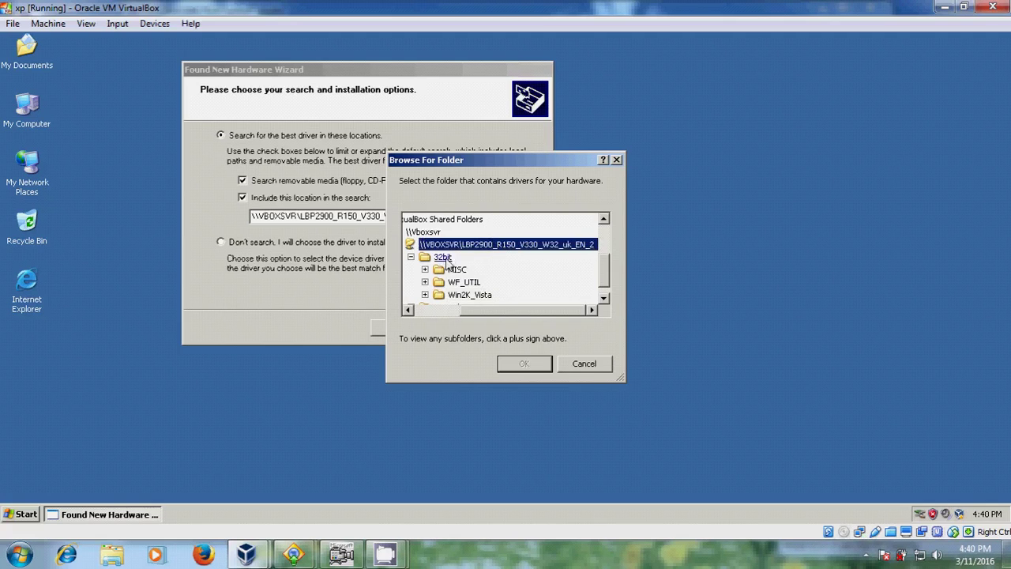
{"action": "left_click", "coordinate": [486, 298]}
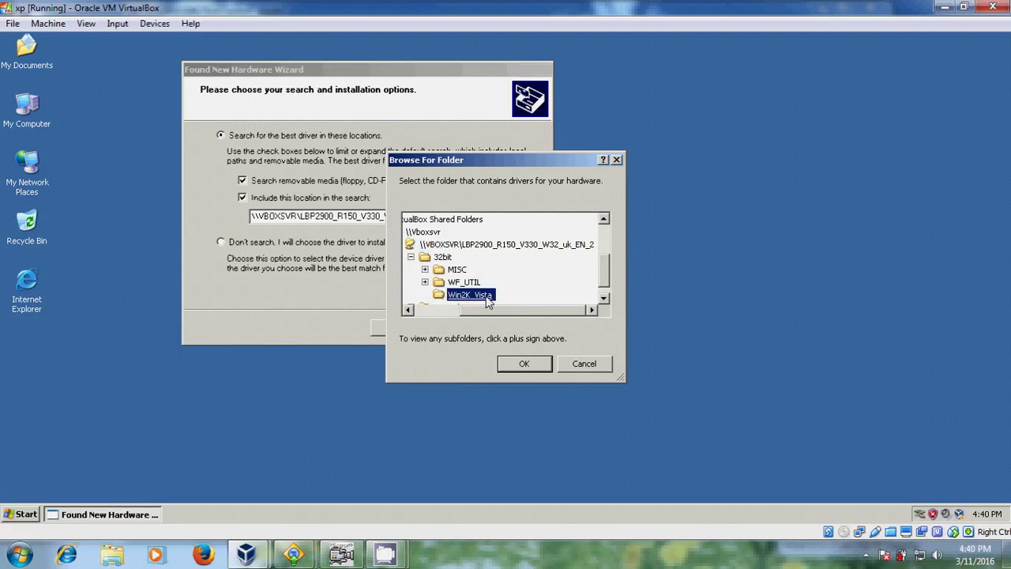
{"action": "left_click", "coordinate": [526, 364]}
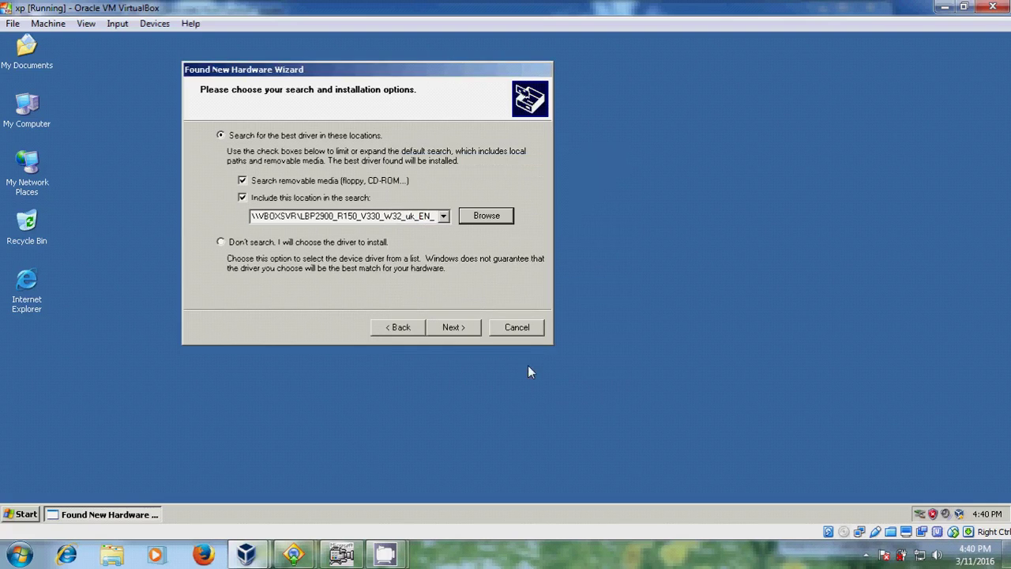
{"action": "left_click", "coordinate": [464, 330]}
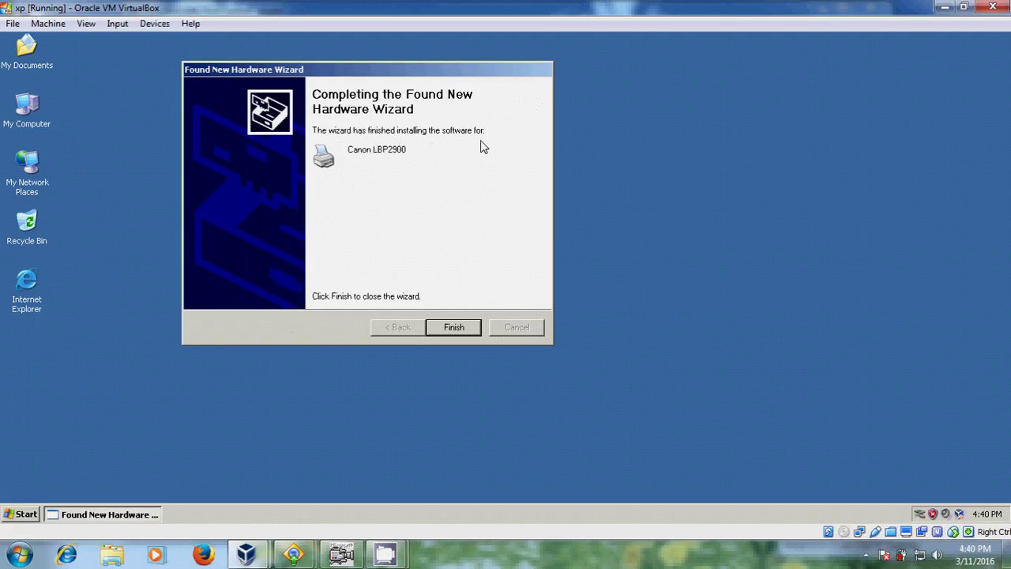
{"action": "left_click", "coordinate": [454, 326]}
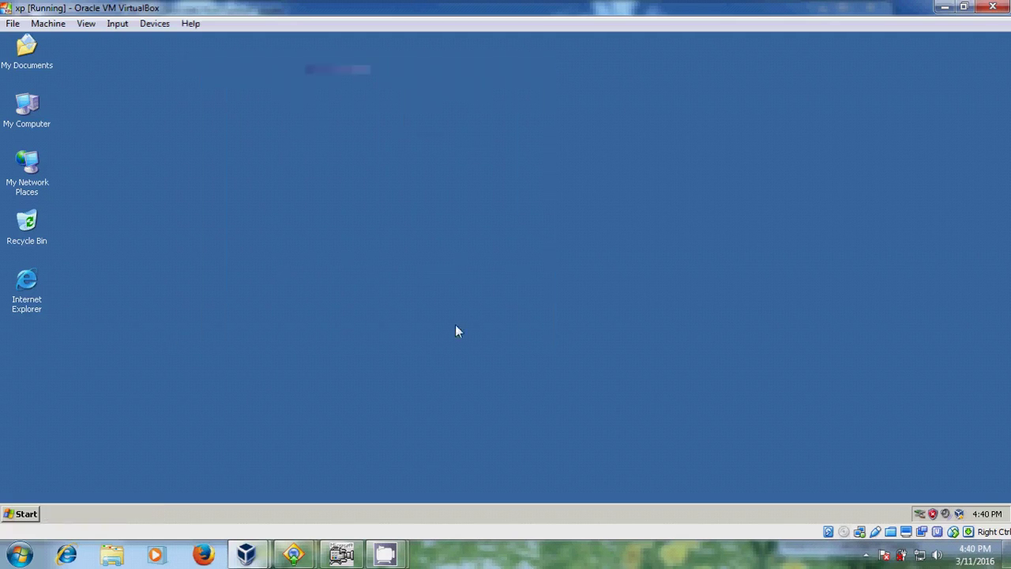
{"action": "right_click", "coordinate": [376, 155]}
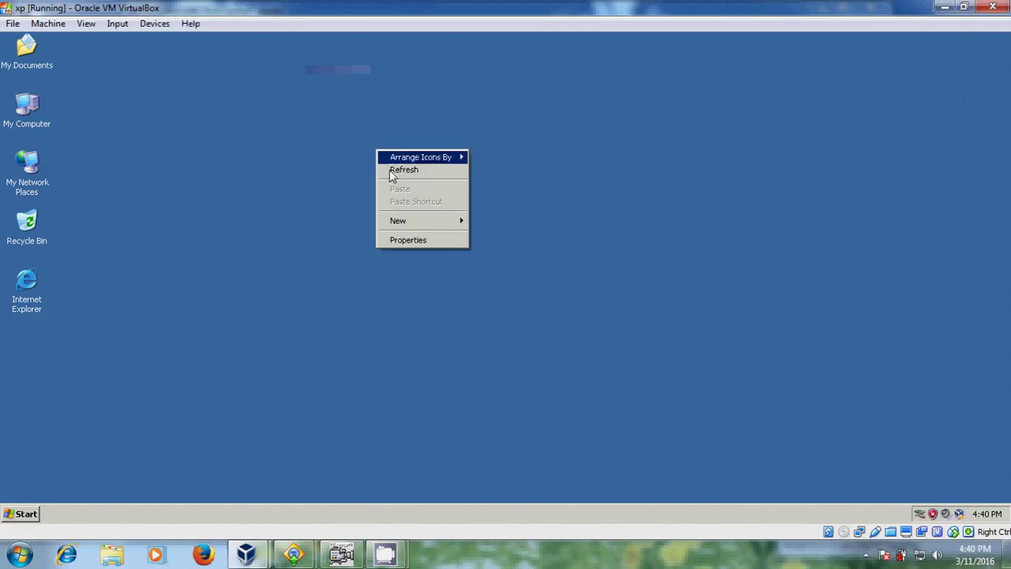
{"action": "left_click", "coordinate": [395, 168]}
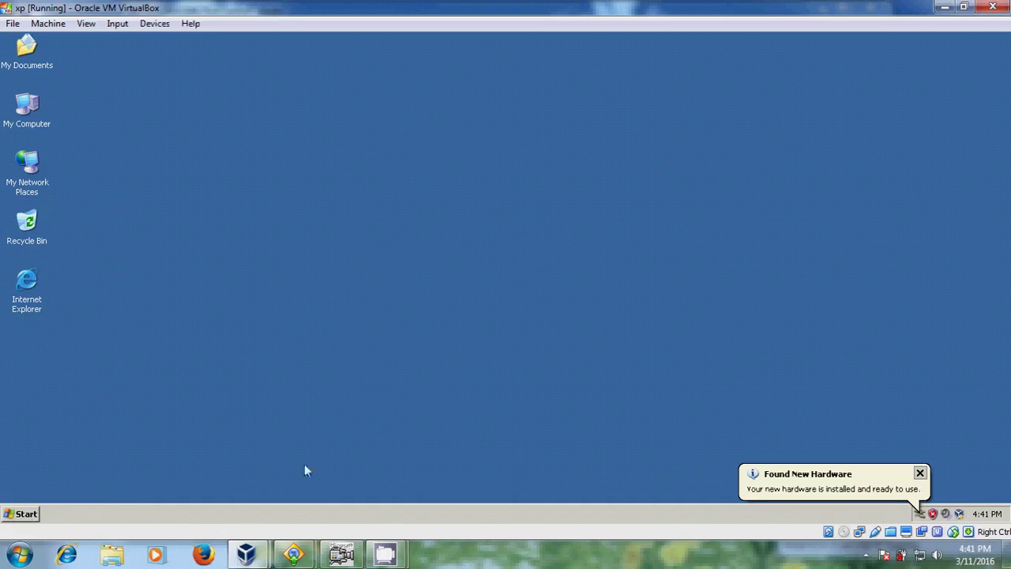
Step: Open Printers and Faxes in the xp virtual machine
{"action": "left_click", "coordinate": [26, 513]}
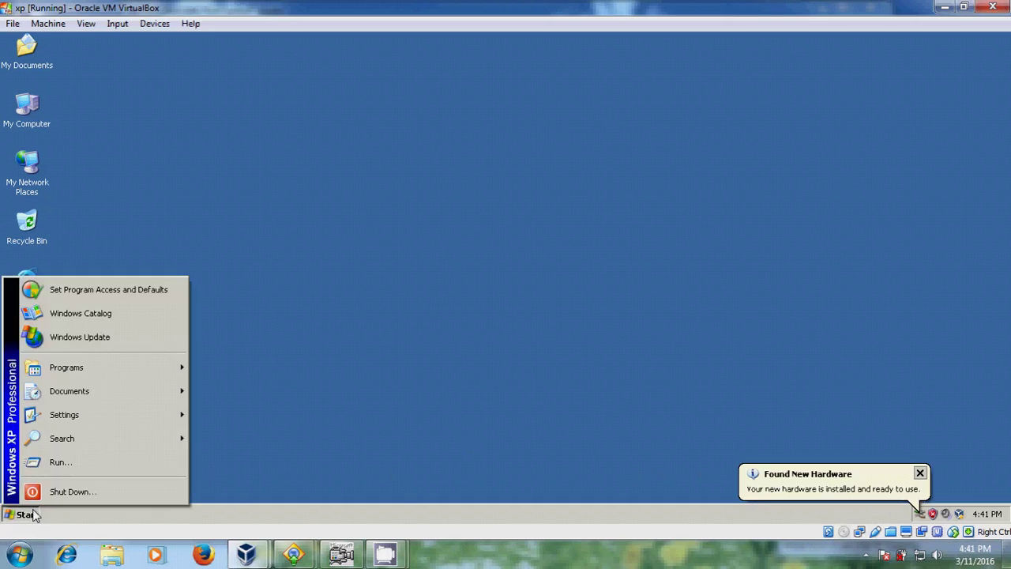
{"action": "mouse_move", "coordinate": [169, 414]}
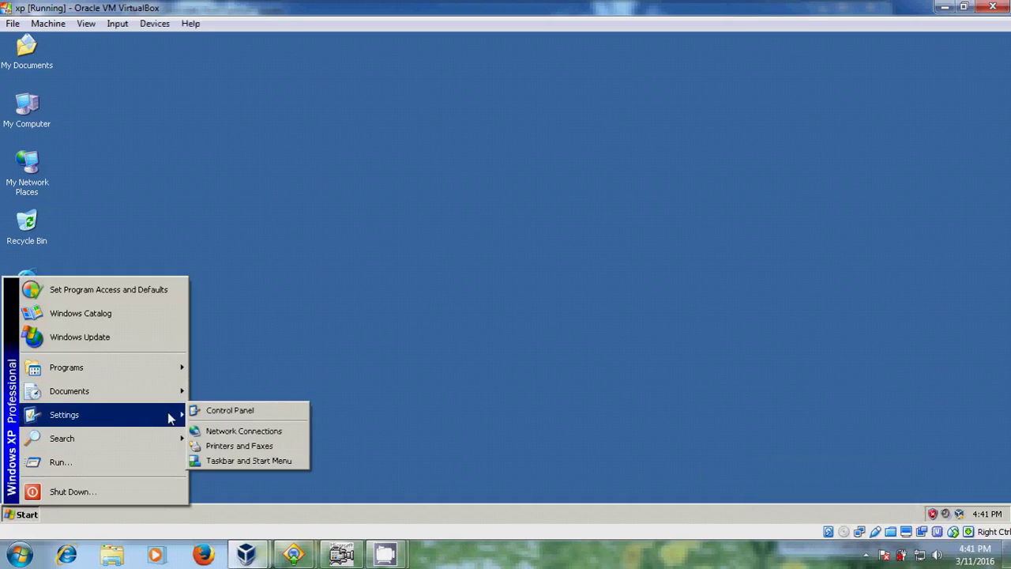
{"action": "left_click", "coordinate": [298, 448]}
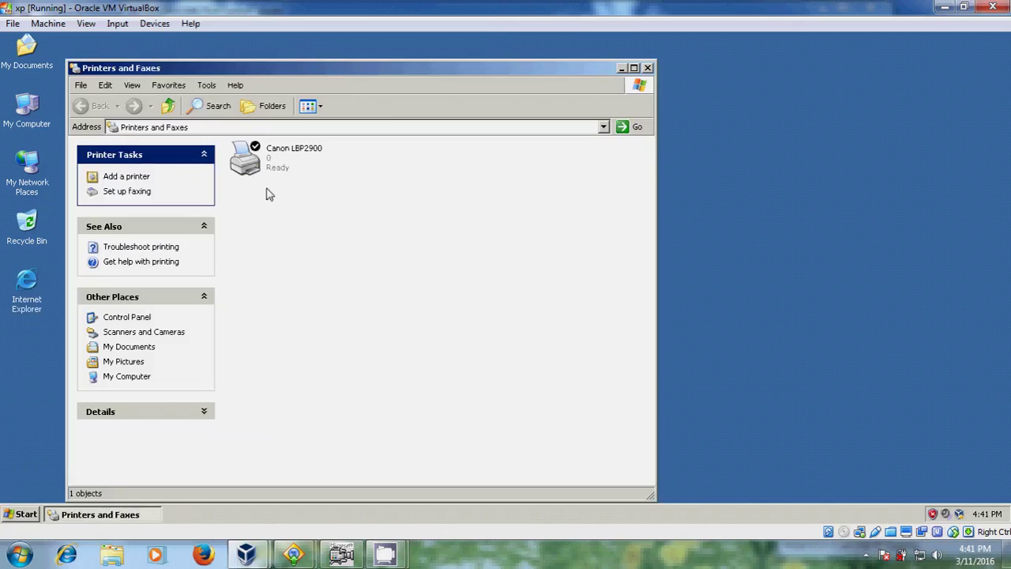
Step: In the Canon LBP2900 printer's properties, enable sharing under the share name virtual-xp
{"action": "mouse_move", "coordinate": [298, 162]}
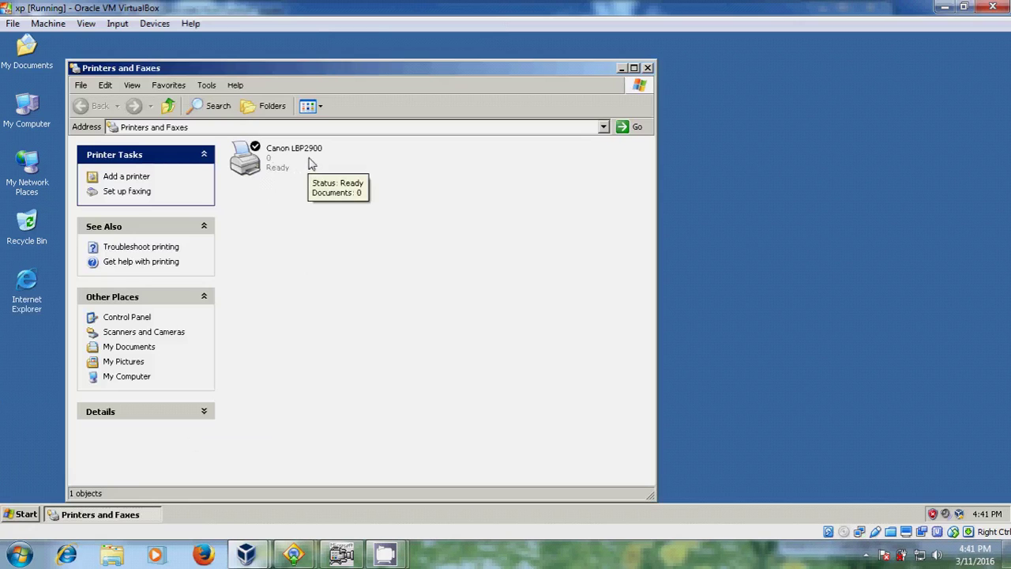
{"action": "left_click", "coordinate": [268, 160]}
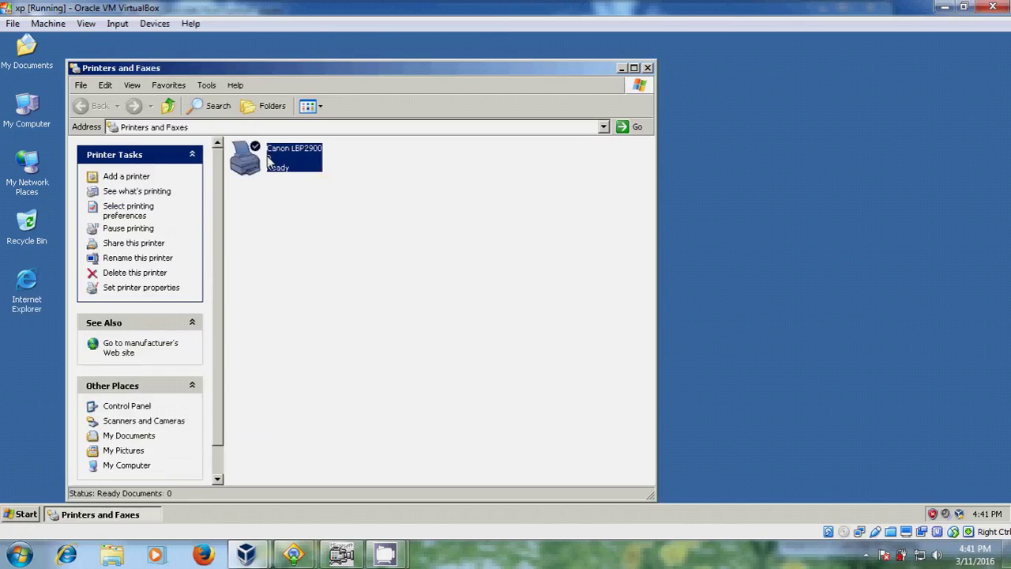
{"action": "right_click", "coordinate": [268, 160]}
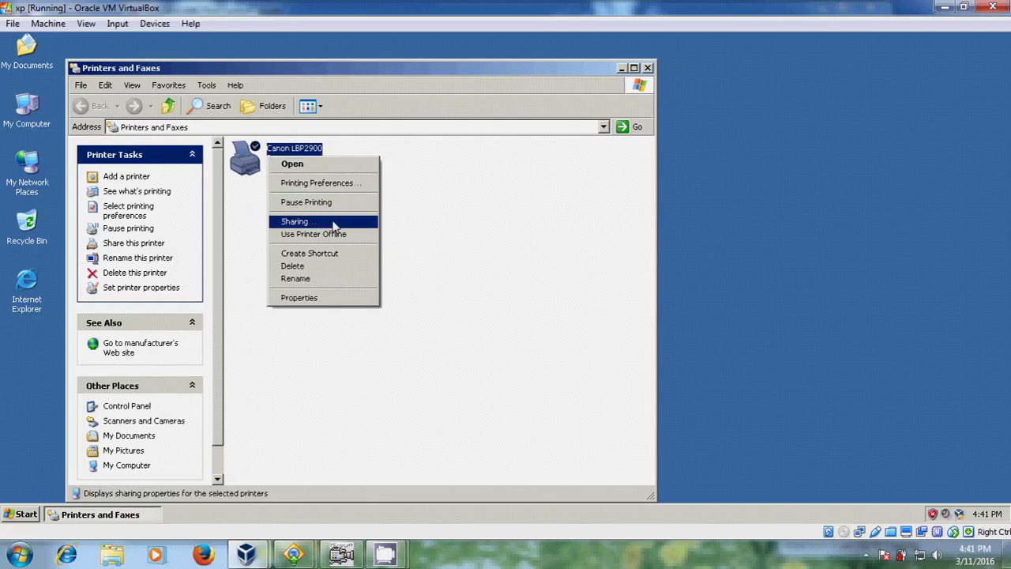
{"action": "left_click", "coordinate": [336, 297]}
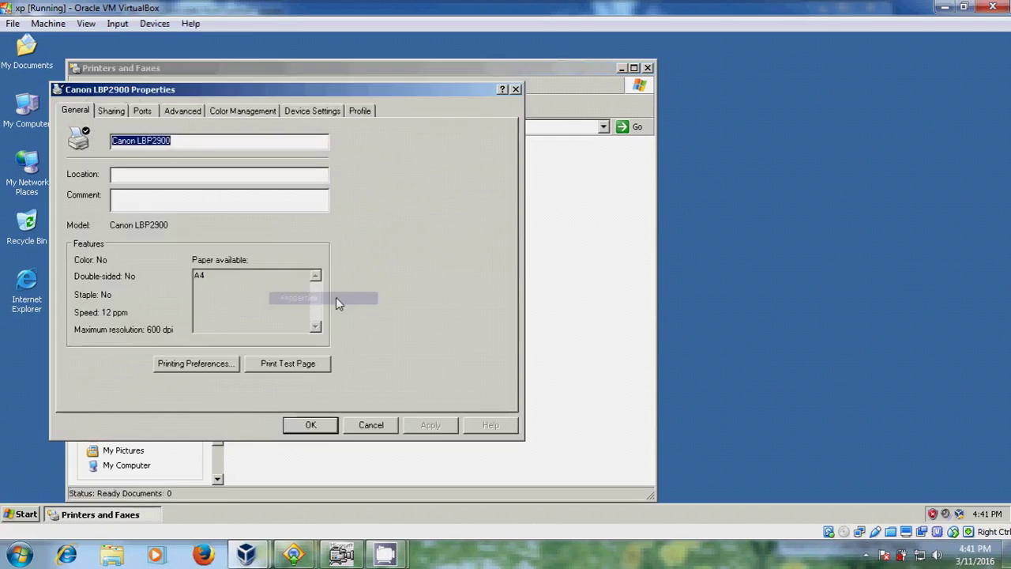
{"action": "left_click", "coordinate": [110, 111]}
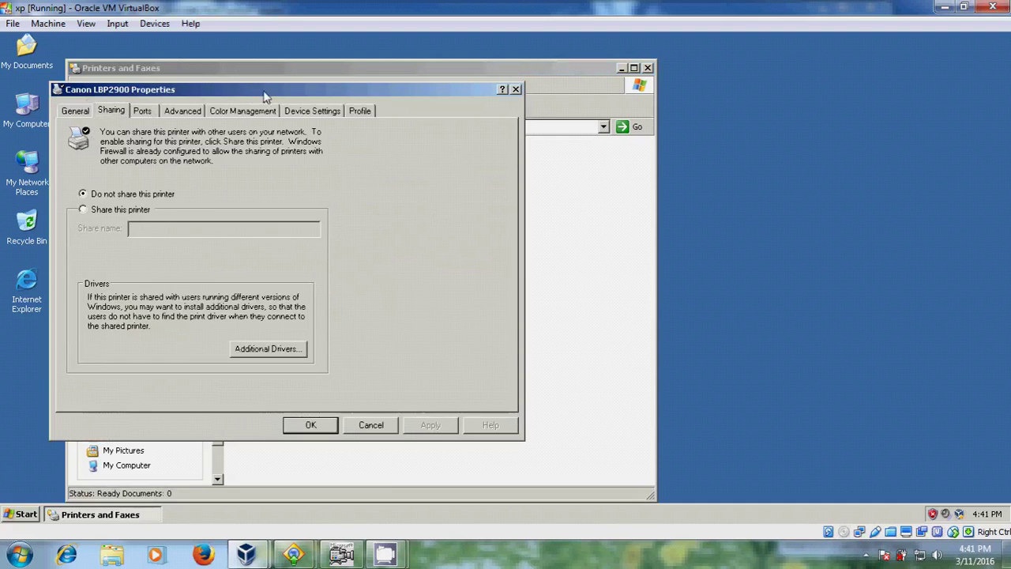
{"action": "left_click_drag", "start_coordinate": [263, 91], "coordinate": [403, 103]}
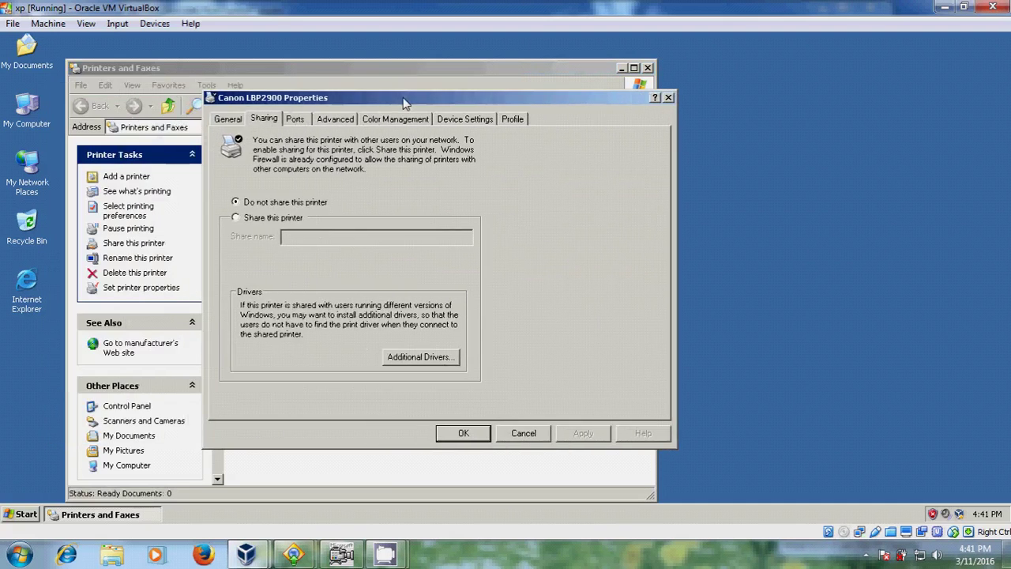
{"action": "left_click", "coordinate": [263, 218]}
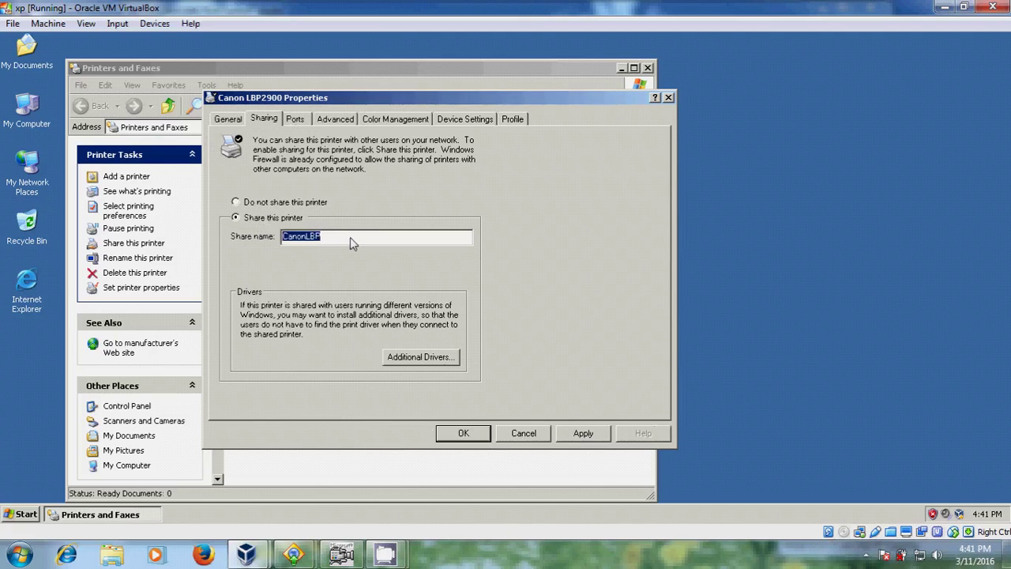
{"action": "type", "text": "virtual-xp"}
Step: Check the additional drivers list without adding any, apply the printer's sharing settings and close Printers and Faxes
{"action": "left_click", "coordinate": [434, 358]}
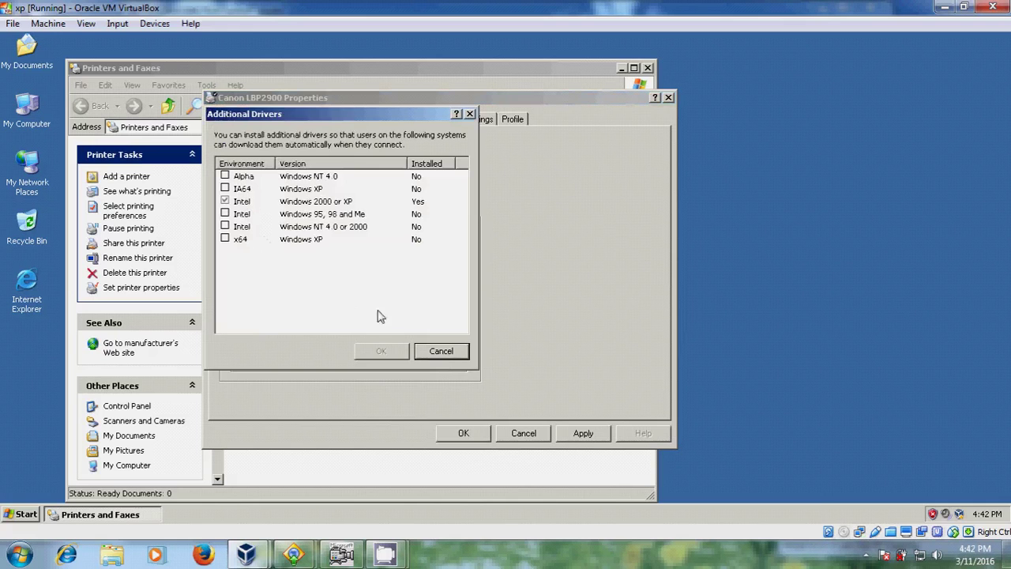
{"action": "left_click", "coordinate": [442, 351]}
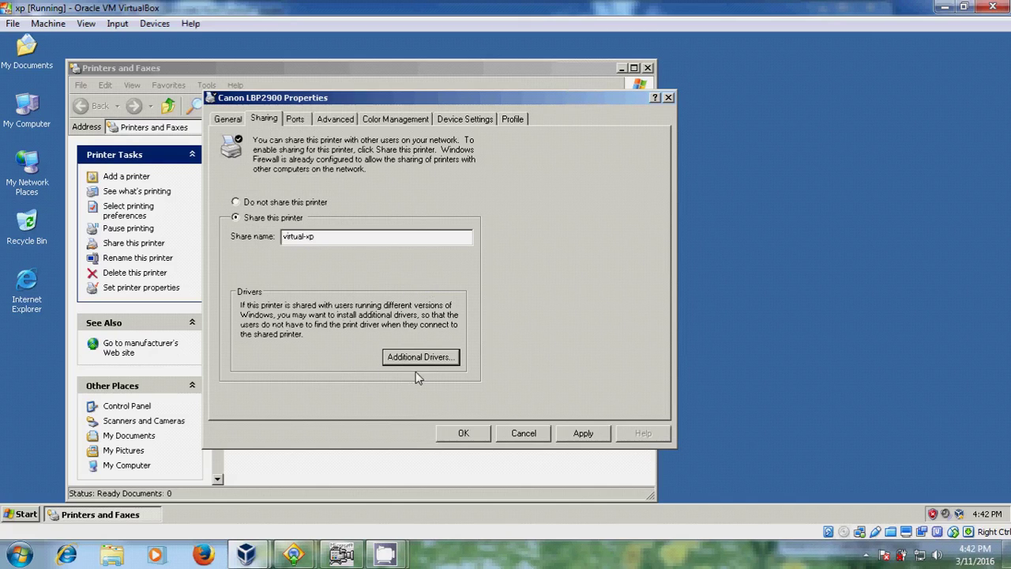
{"action": "left_click", "coordinate": [592, 439]}
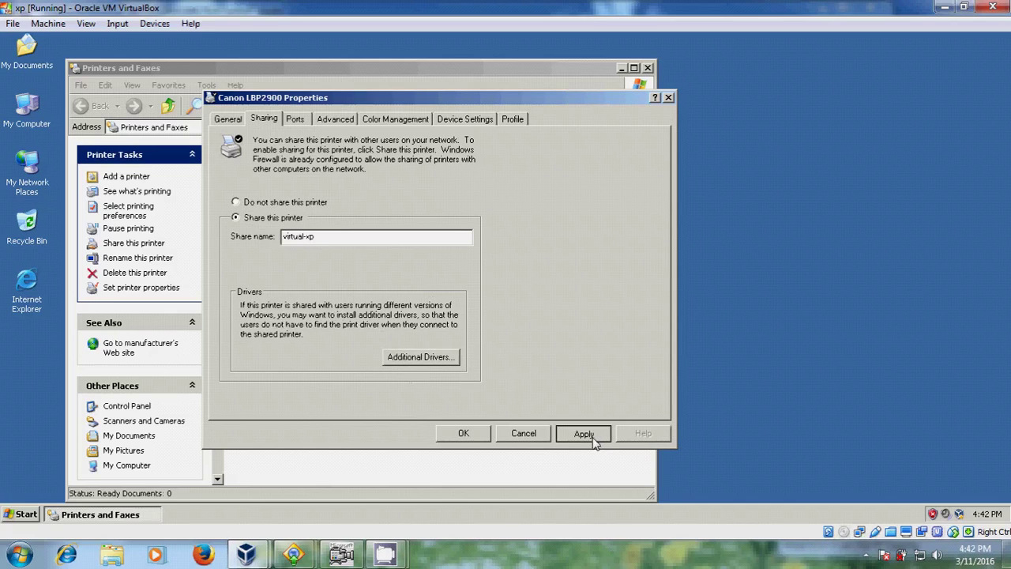
{"action": "left_click", "coordinate": [463, 435]}
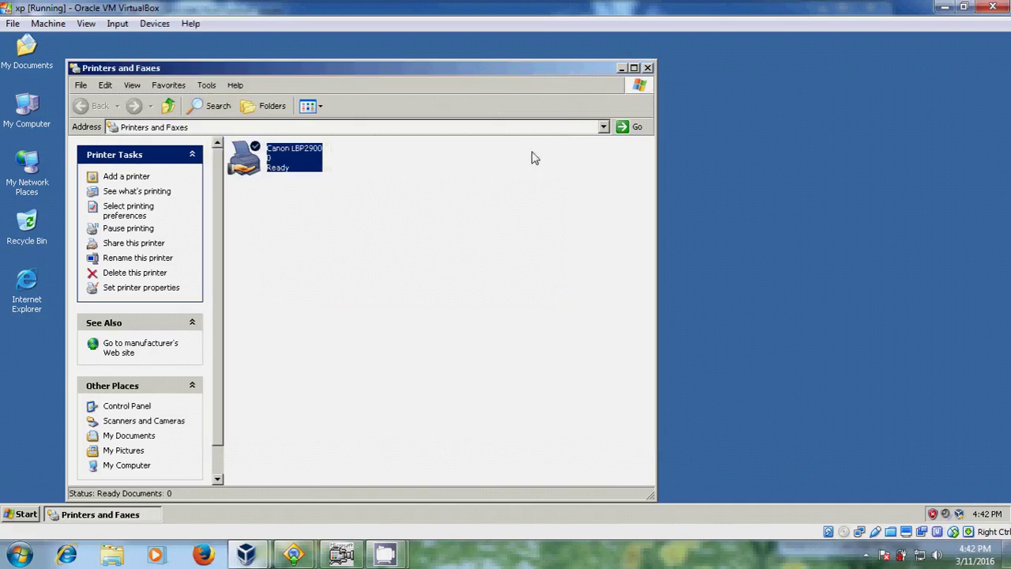
{"action": "left_click", "coordinate": [648, 68]}
Step: Switch to the Anyplace Control session for 192.168.0.104 and open Printers and Faxes on that remote computer
{"action": "mouse_move", "coordinate": [294, 553]}
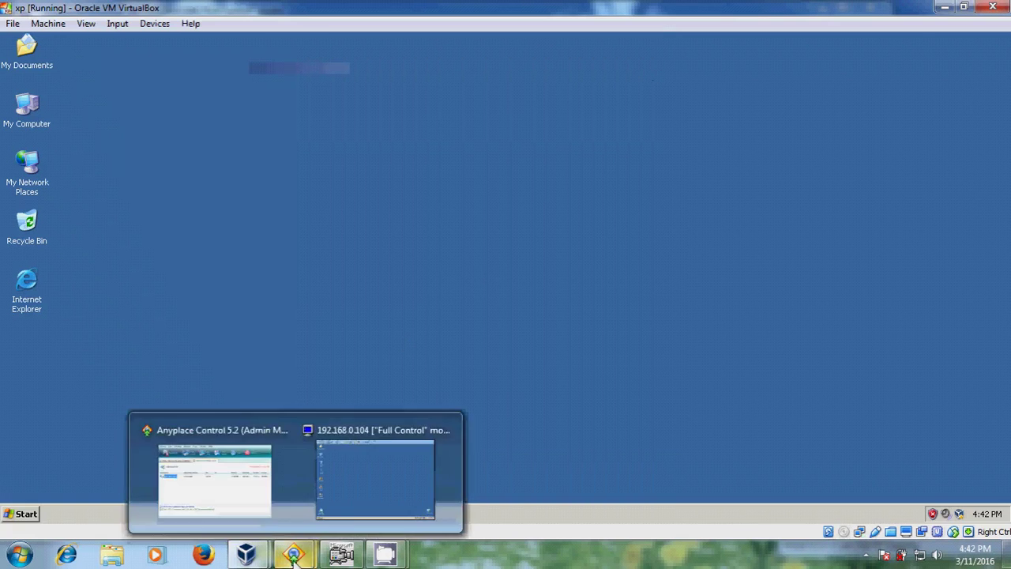
{"action": "left_click", "coordinate": [365, 489]}
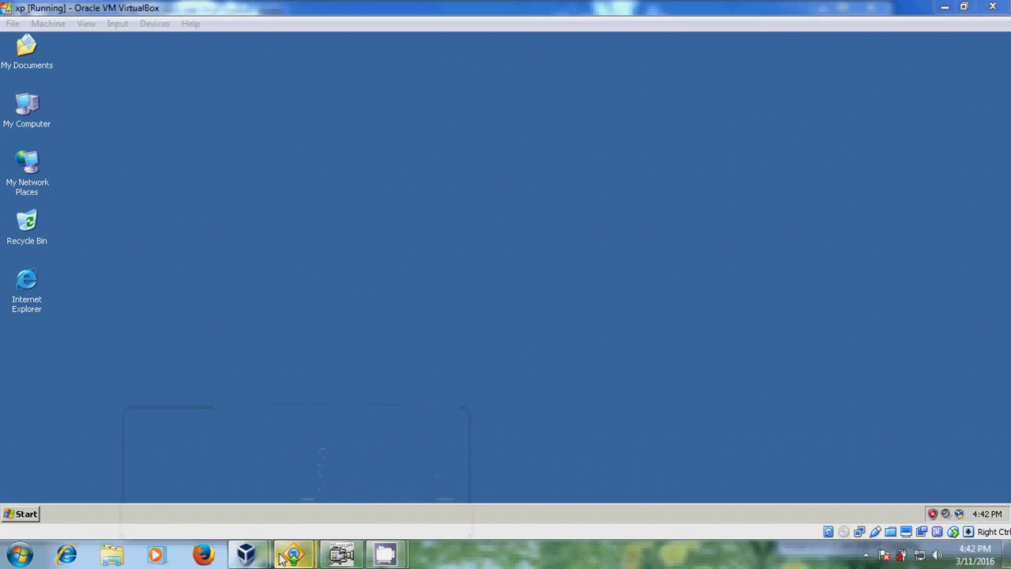
{"action": "mouse_move", "coordinate": [294, 553]}
{"action": "left_click", "coordinate": [374, 489]}
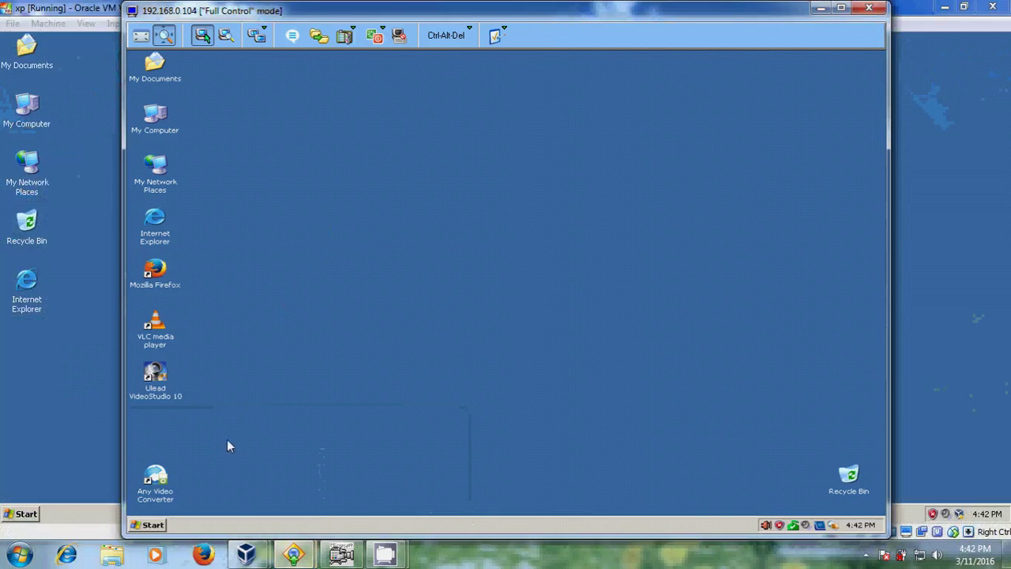
{"action": "left_click", "coordinate": [153, 526]}
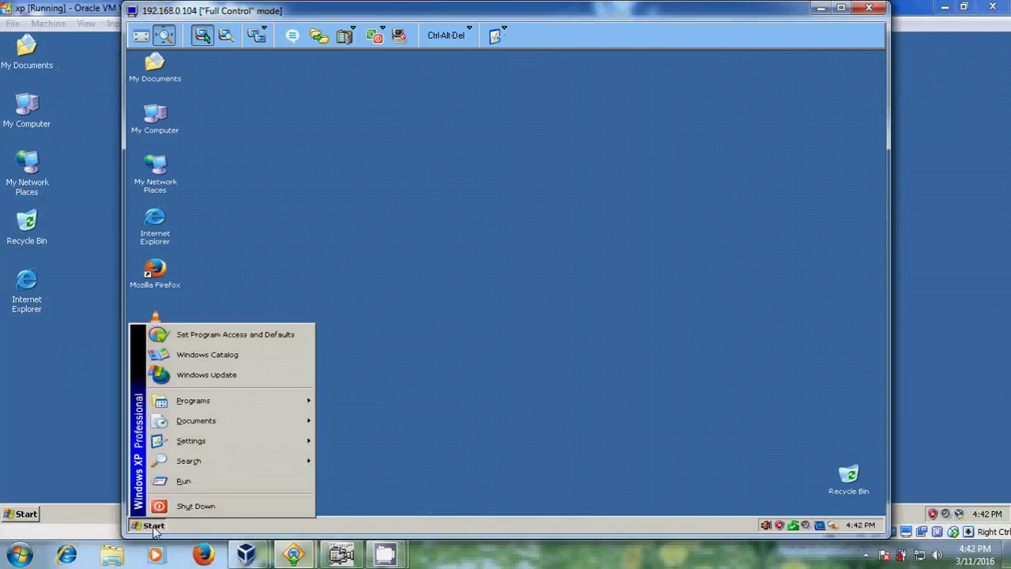
{"action": "mouse_move", "coordinate": [264, 443]}
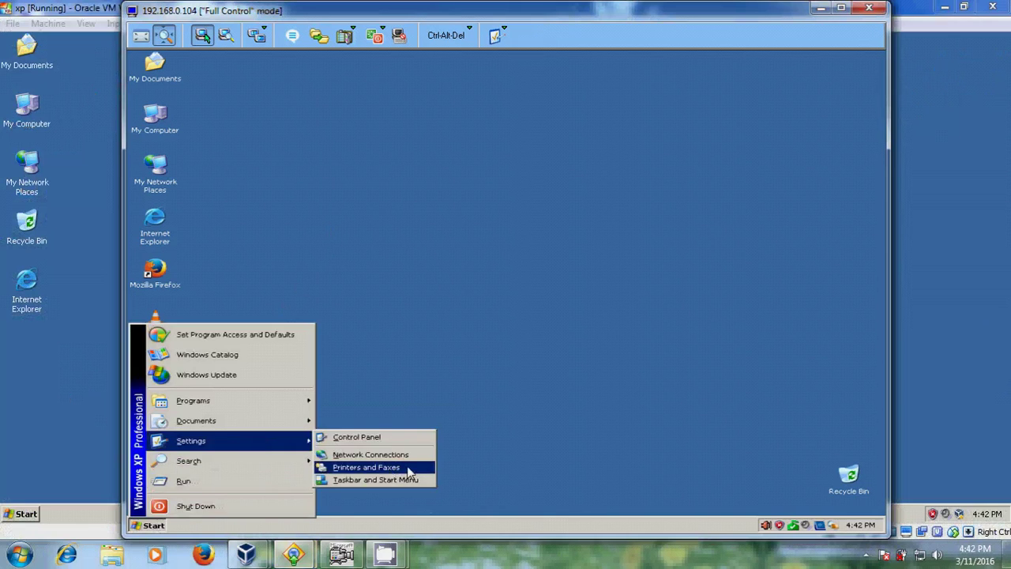
{"action": "left_click", "coordinate": [366, 467]}
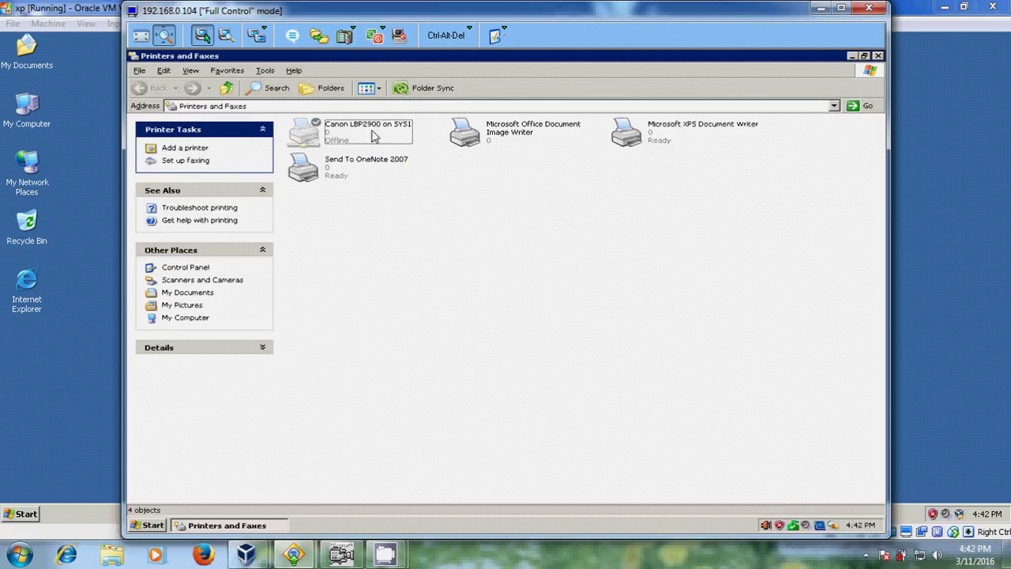
Step: Start adding a network printer on the remote computer, choosing to browse the network for it
{"action": "left_click", "coordinate": [185, 147]}
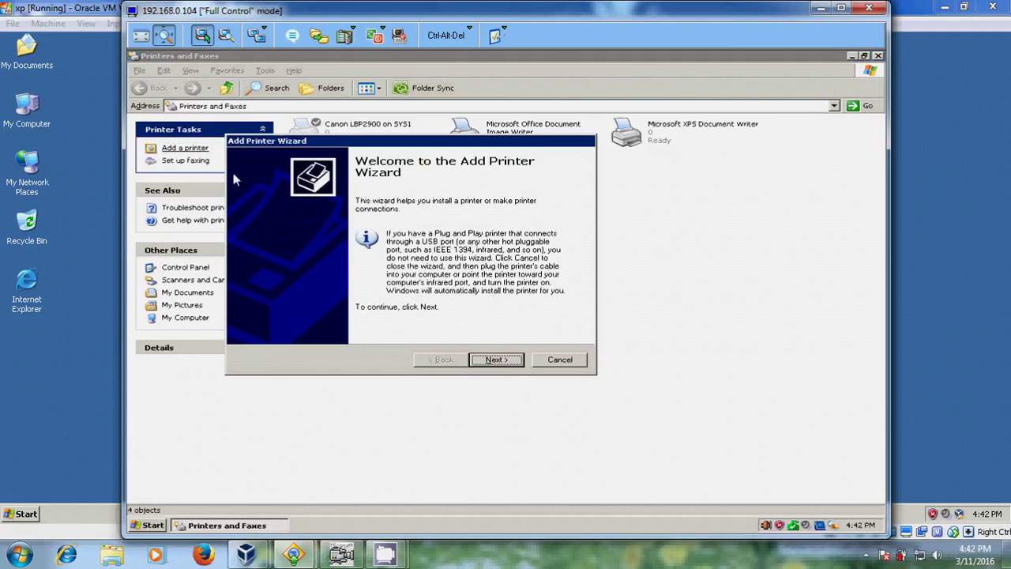
{"action": "left_click", "coordinate": [501, 360]}
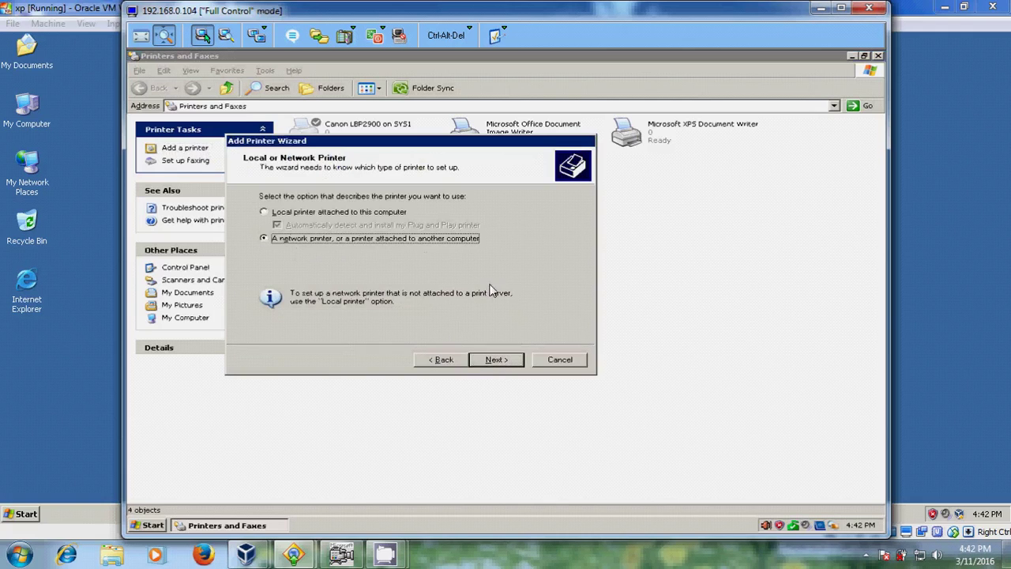
{"action": "left_click", "coordinate": [507, 366]}
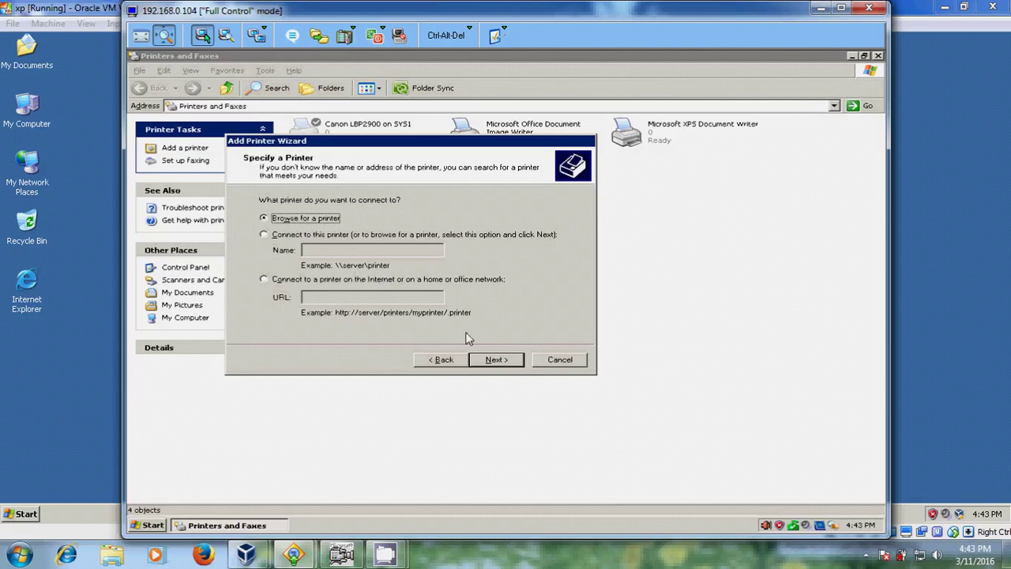
{"action": "left_click", "coordinate": [498, 360]}
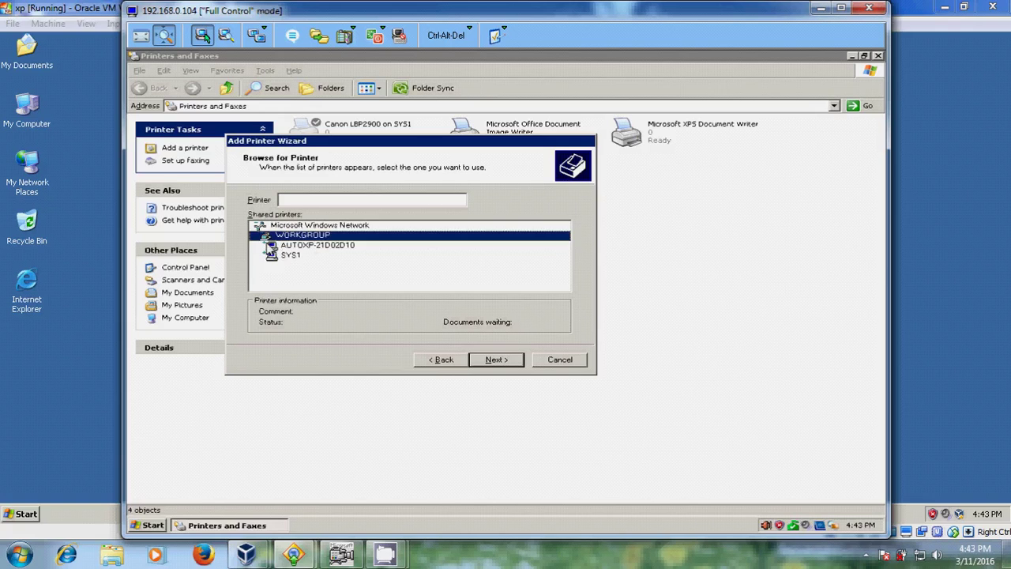
Step: Connect to the virtual-xp Canon LBP2900 printer shared by AUTOXP-21D02D10 and accept the automatic driver installation
{"action": "left_click", "coordinate": [270, 248]}
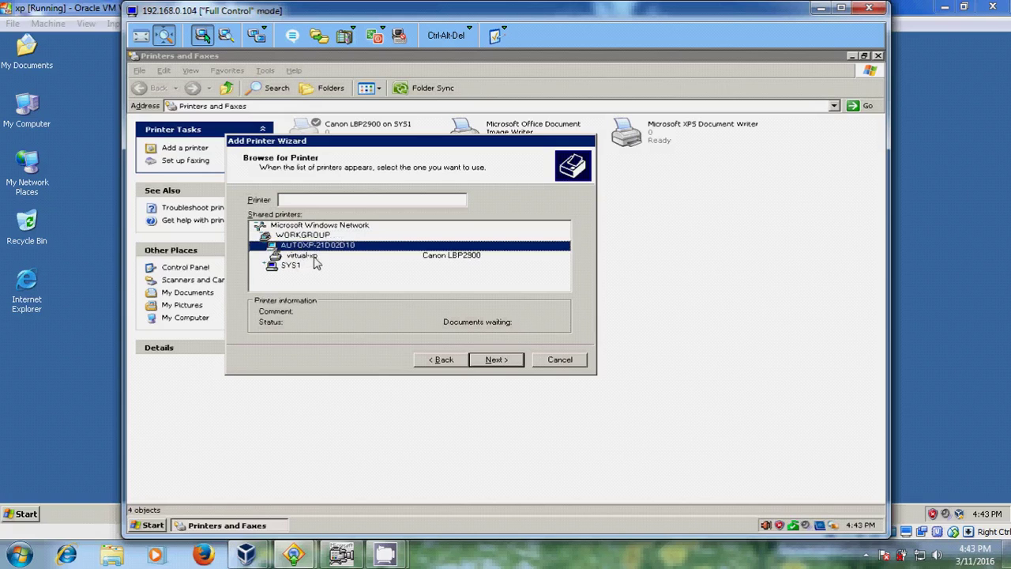
{"action": "left_click", "coordinate": [304, 255]}
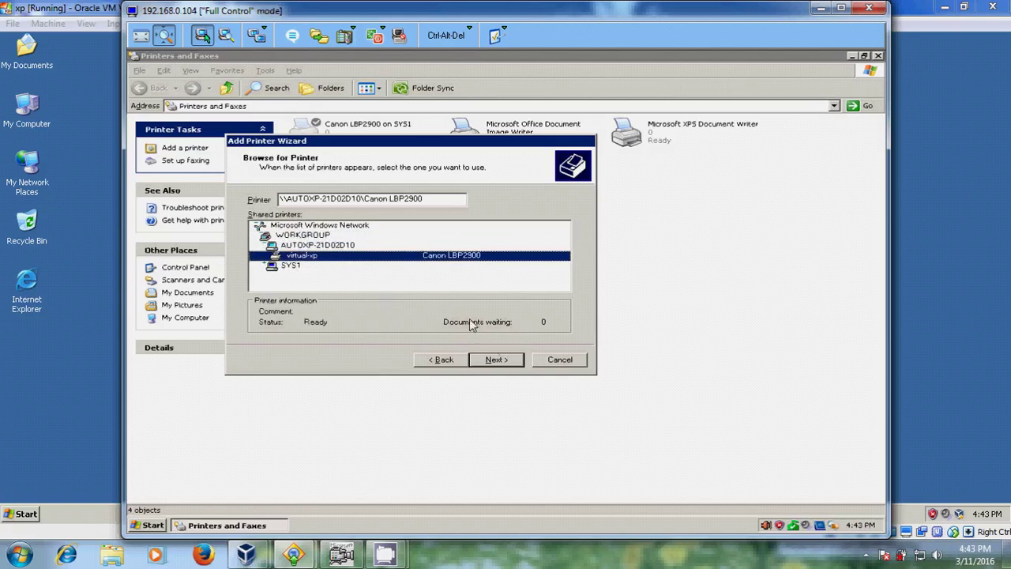
{"action": "left_click", "coordinate": [496, 360]}
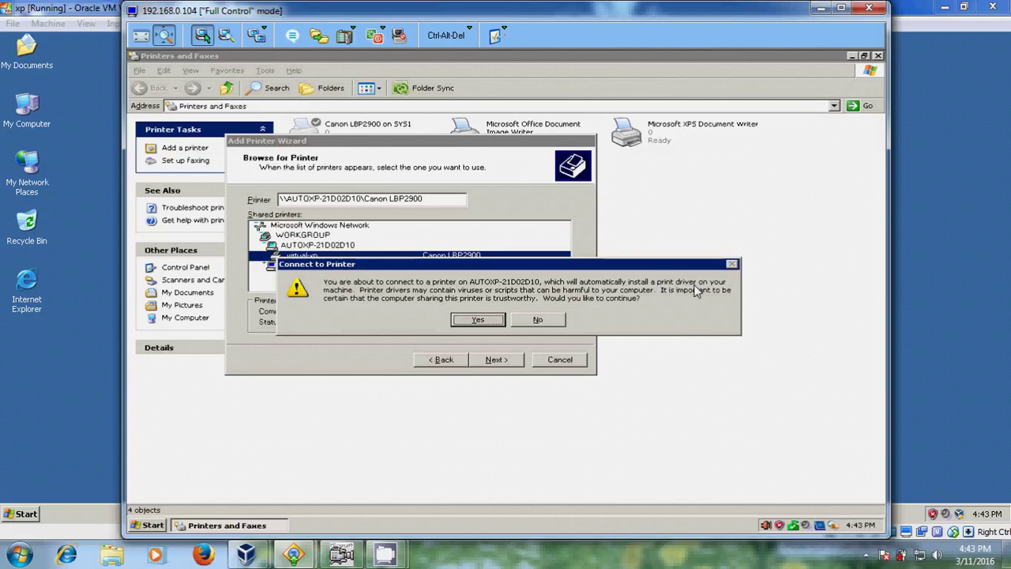
{"action": "left_click", "coordinate": [479, 319]}
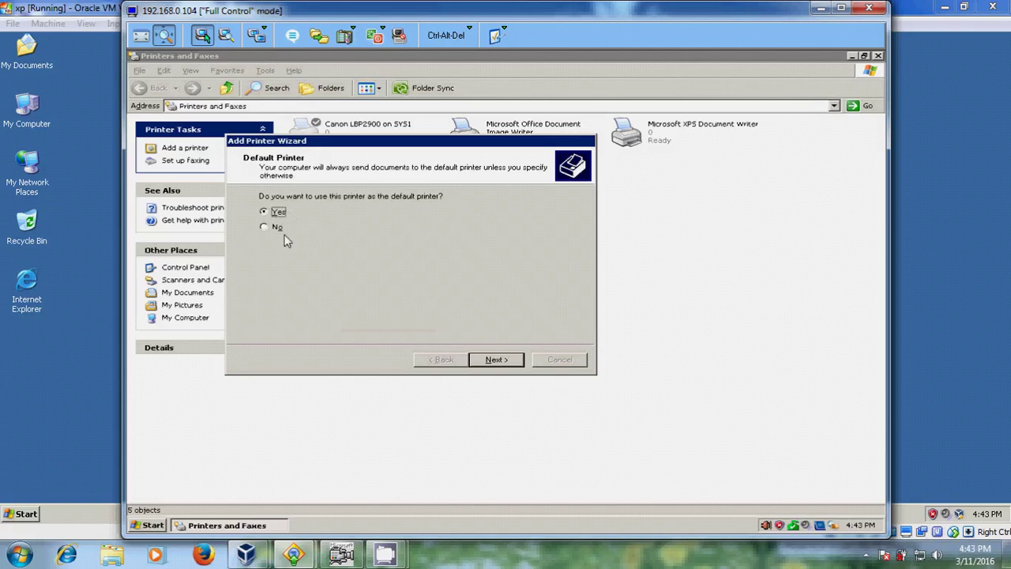
Step: Make the shared Canon LBP2900 the default printer and finish the Add Printer Wizard
{"action": "left_click_drag", "start_coordinate": [419, 149], "coordinate": [496, 179]}
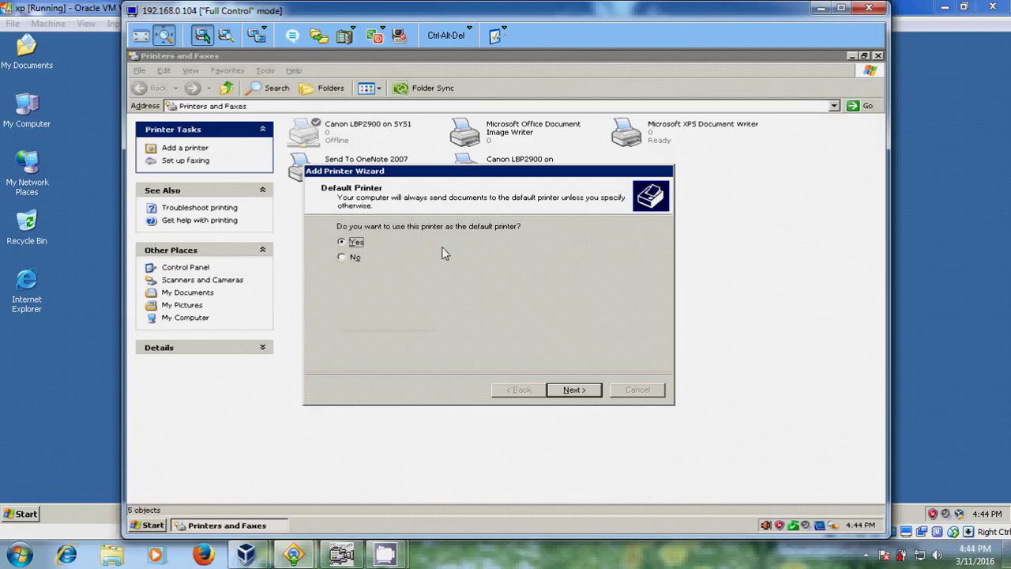
{"action": "left_click", "coordinate": [576, 390]}
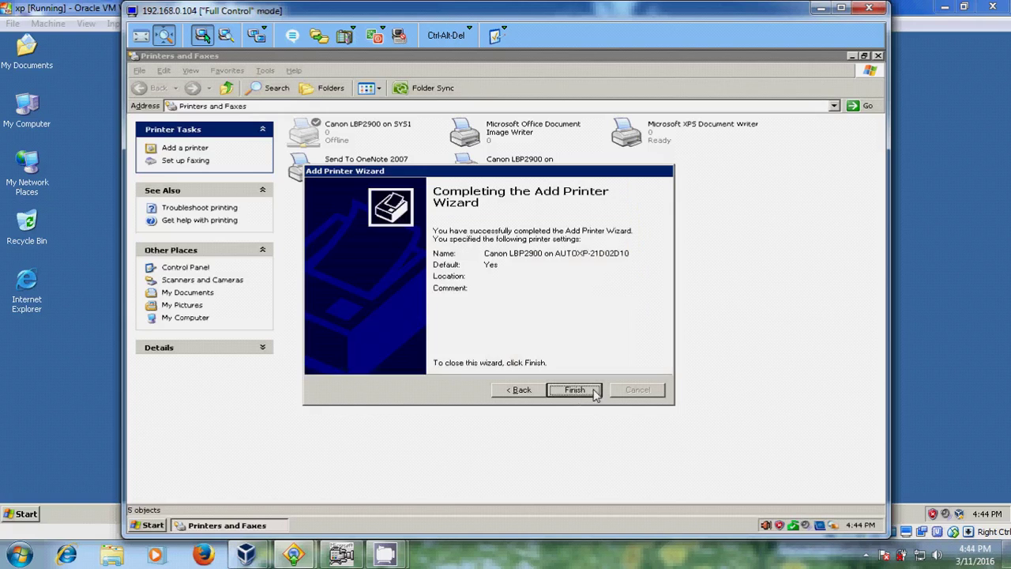
{"action": "left_click", "coordinate": [574, 390]}
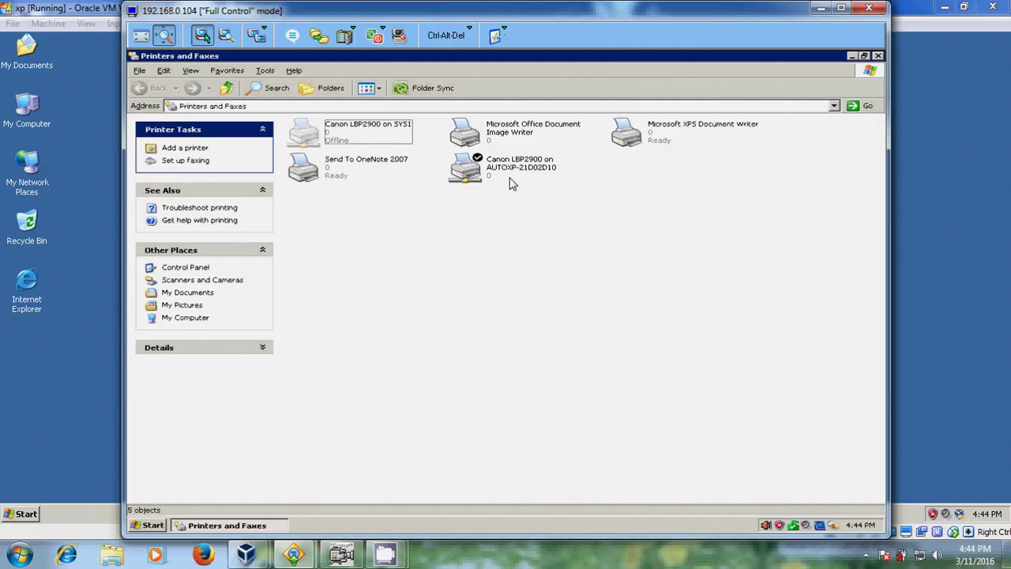
Step: Open the properties of the Canon LBP2900 on AUTOXP-21D02D10 and bring up the AMCAP camera view of the printer
{"action": "left_click", "coordinate": [469, 170]}
{"action": "right_click", "coordinate": [470, 171]}
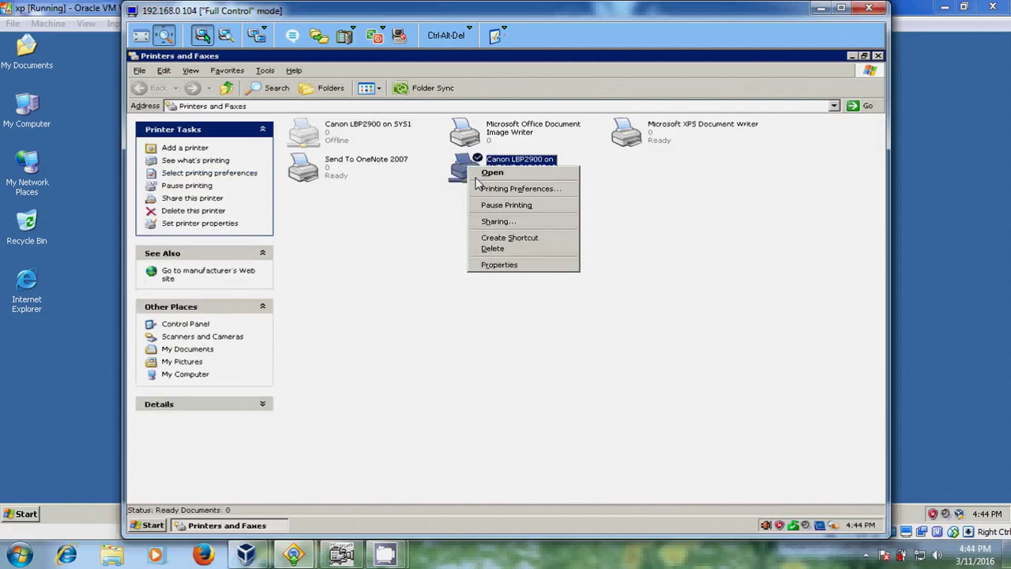
{"action": "left_click", "coordinate": [532, 267]}
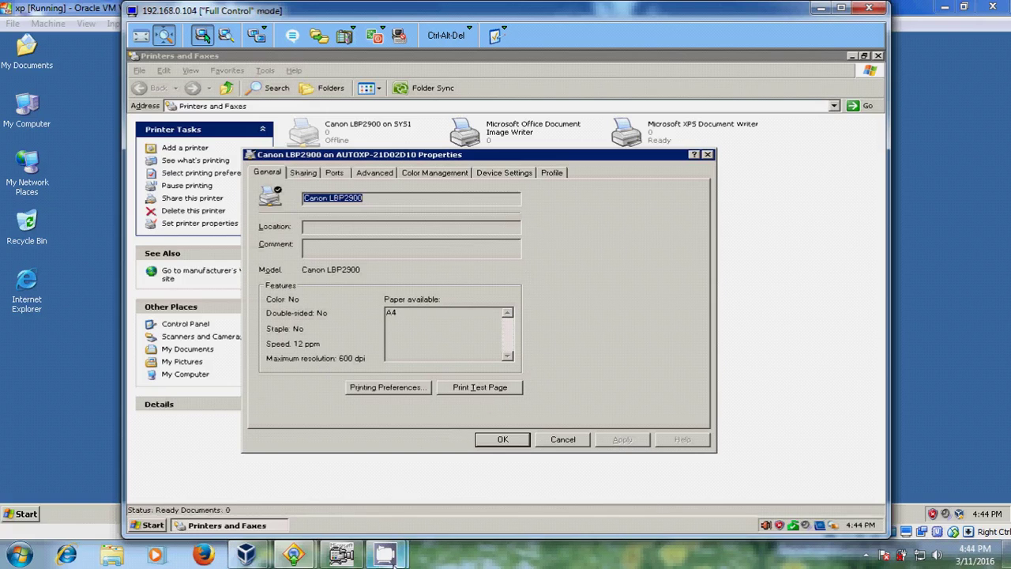
{"action": "left_click", "coordinate": [342, 554]}
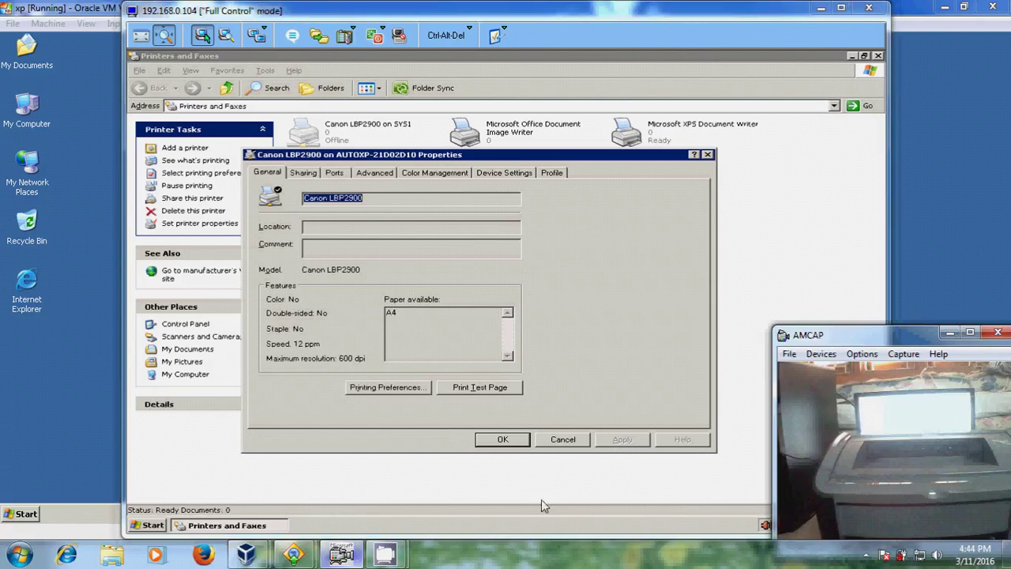
Step: Print a test page on the shared Canon LBP2900, dismiss the test page message and close the printer's properties
{"action": "left_click", "coordinate": [490, 391]}
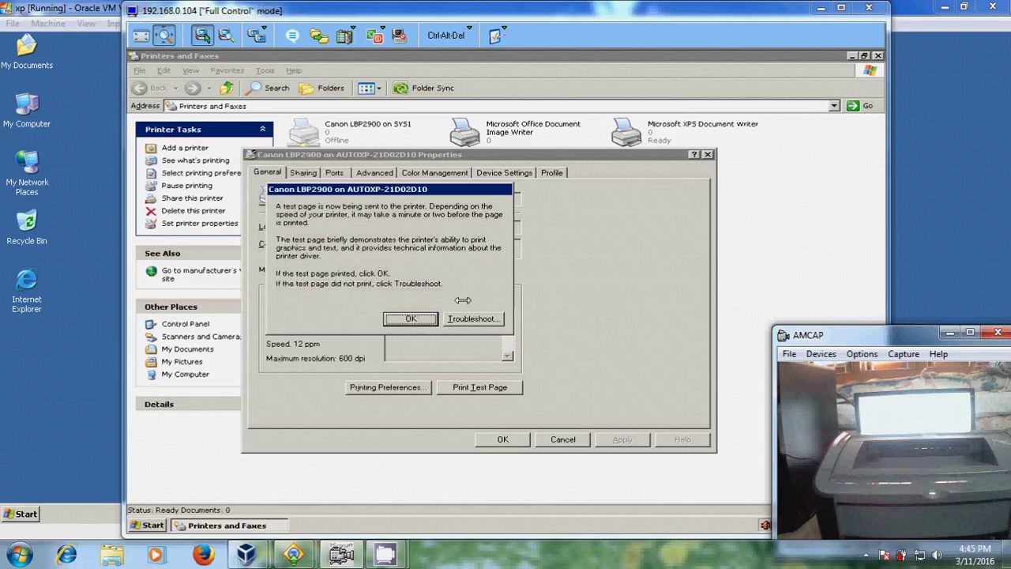
{"action": "left_click", "coordinate": [419, 318]}
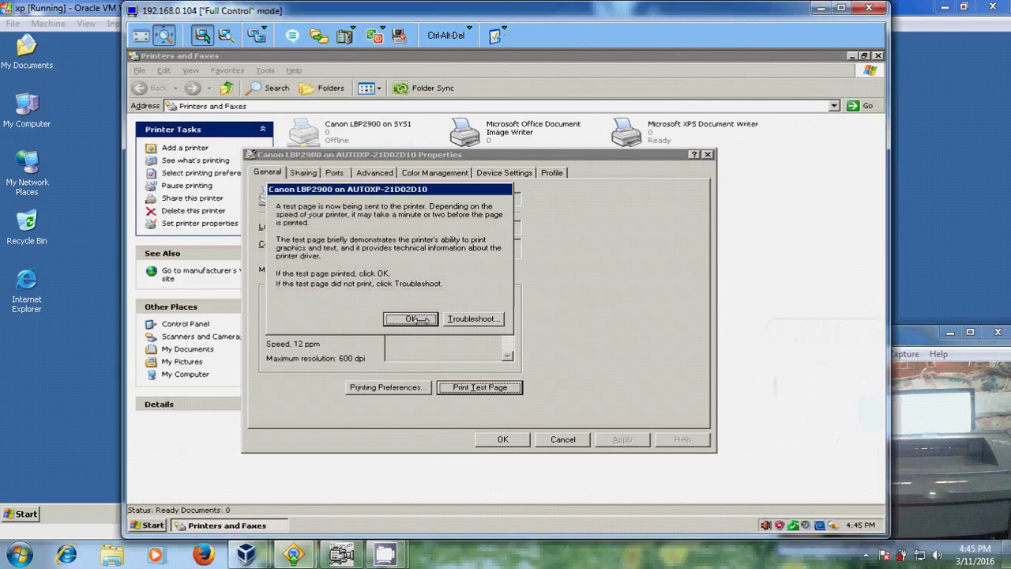
{"action": "left_click", "coordinate": [418, 319]}
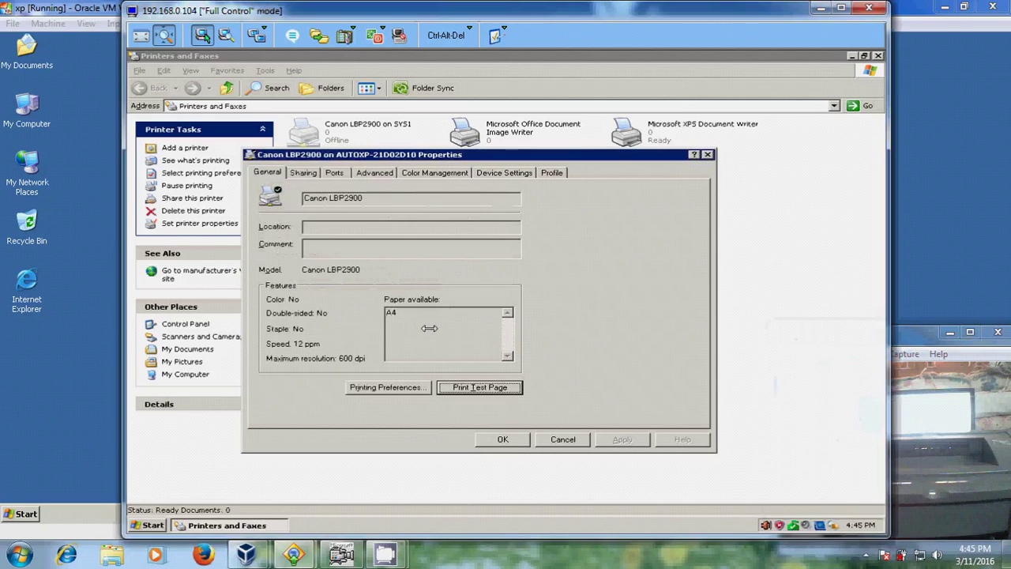
{"action": "left_click", "coordinate": [509, 440]}
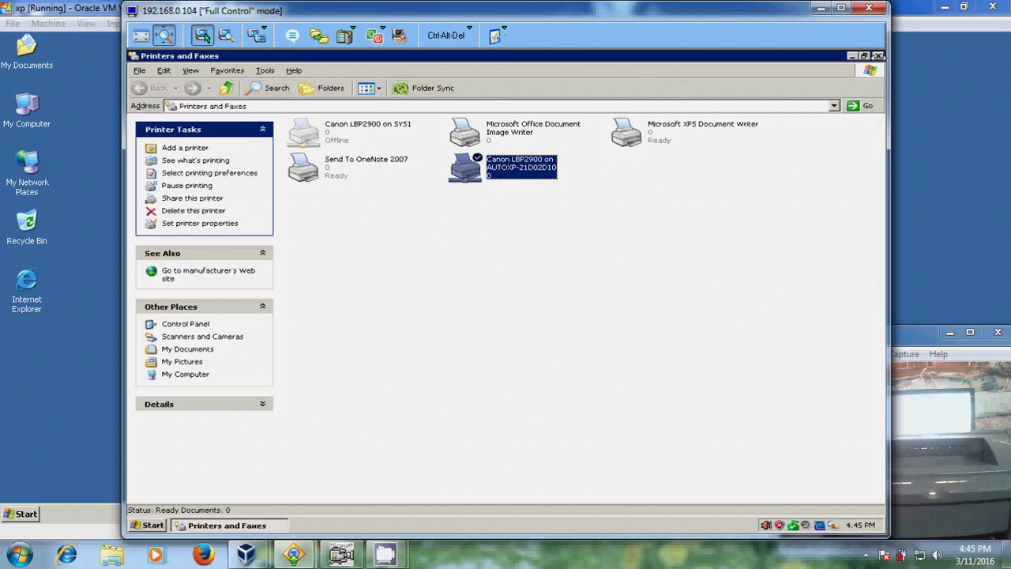
Step: Close the remote computer's printer window, minimize the remote session and virtual machine, and open Devices and Printers on the host
{"action": "left_click", "coordinate": [879, 55]}
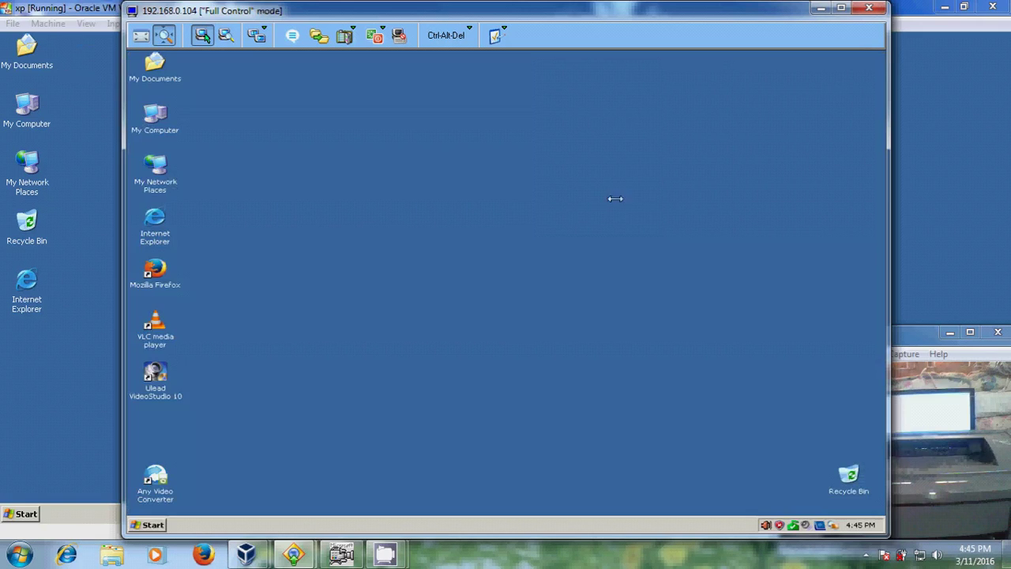
{"action": "left_click", "coordinate": [821, 8]}
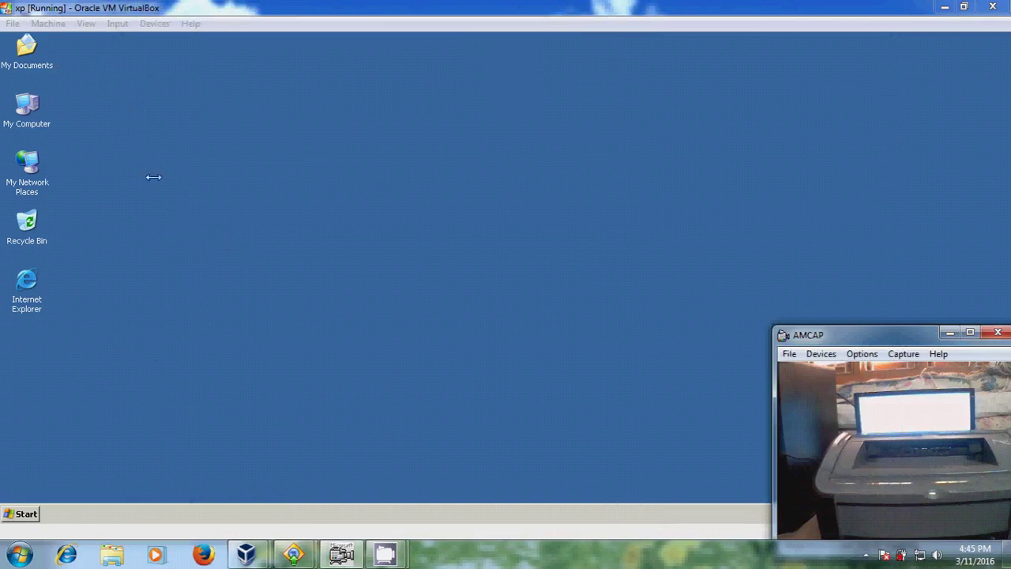
{"action": "left_click", "coordinate": [945, 7]}
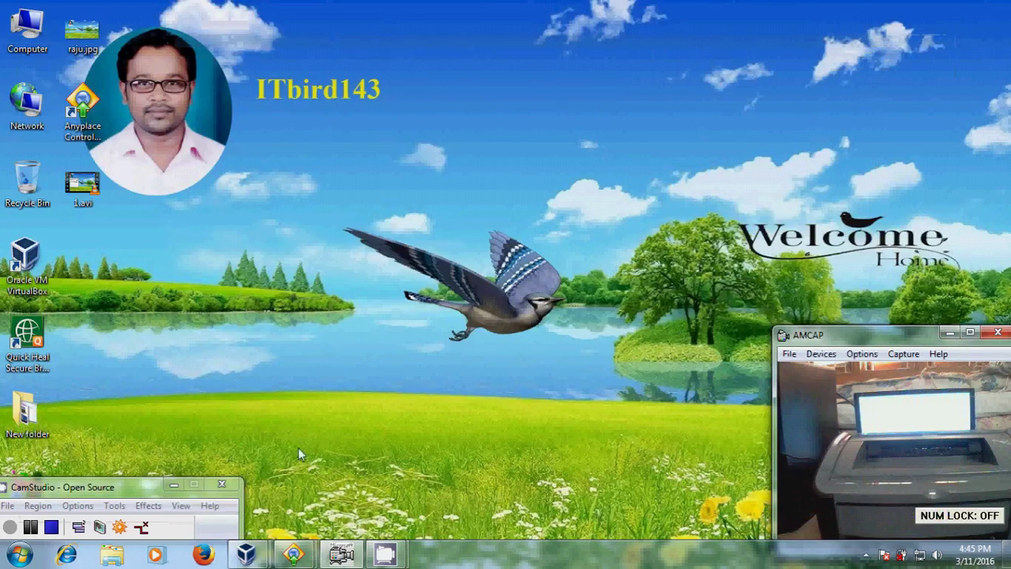
{"action": "left_click", "coordinate": [18, 555]}
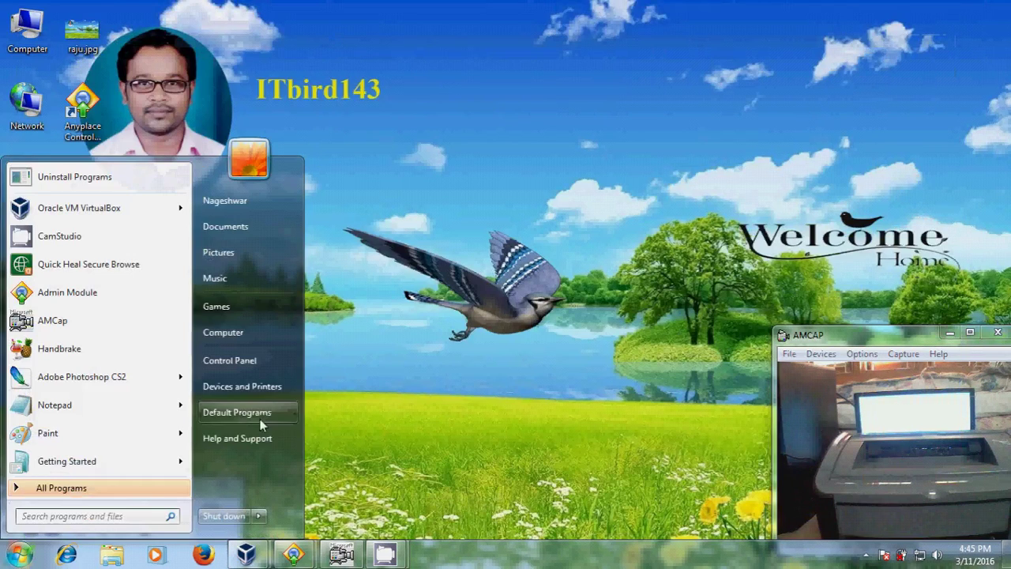
{"action": "left_click", "coordinate": [269, 386]}
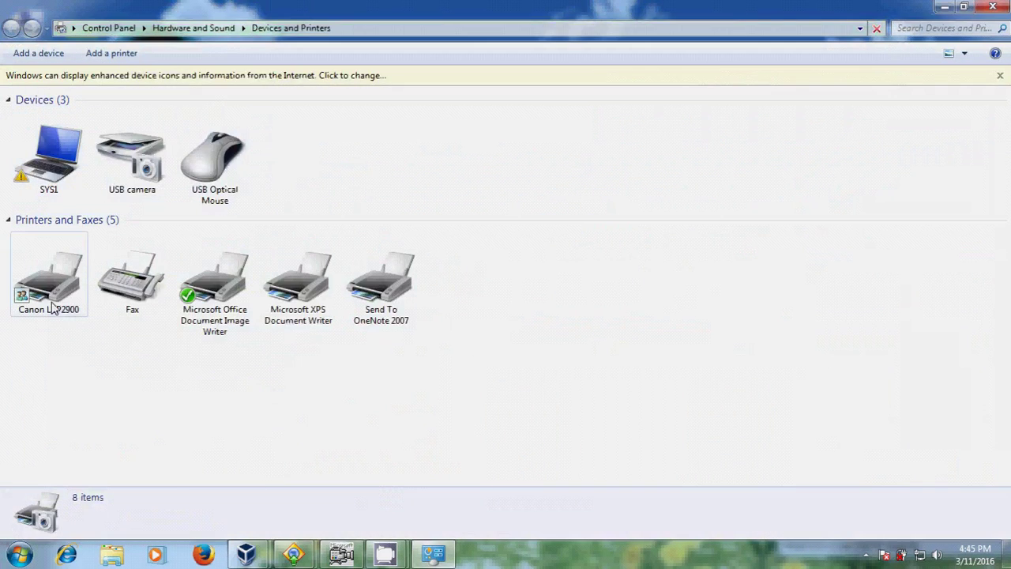
Step: Check the sharing settings in the host's Canon LBP2900 printer properties, leaving them without making changes
{"action": "left_click", "coordinate": [60, 297]}
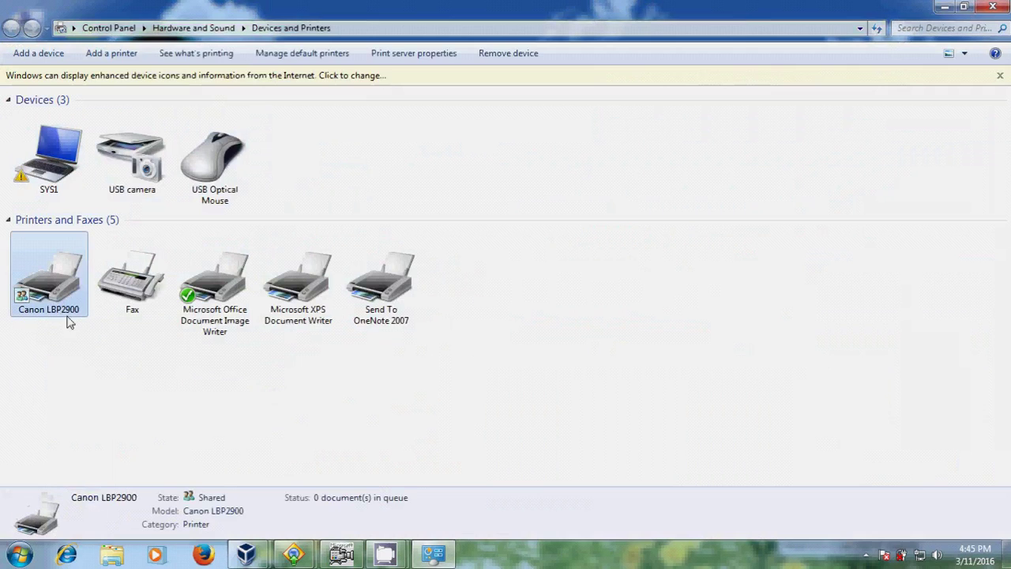
{"action": "right_click", "coordinate": [65, 301]}
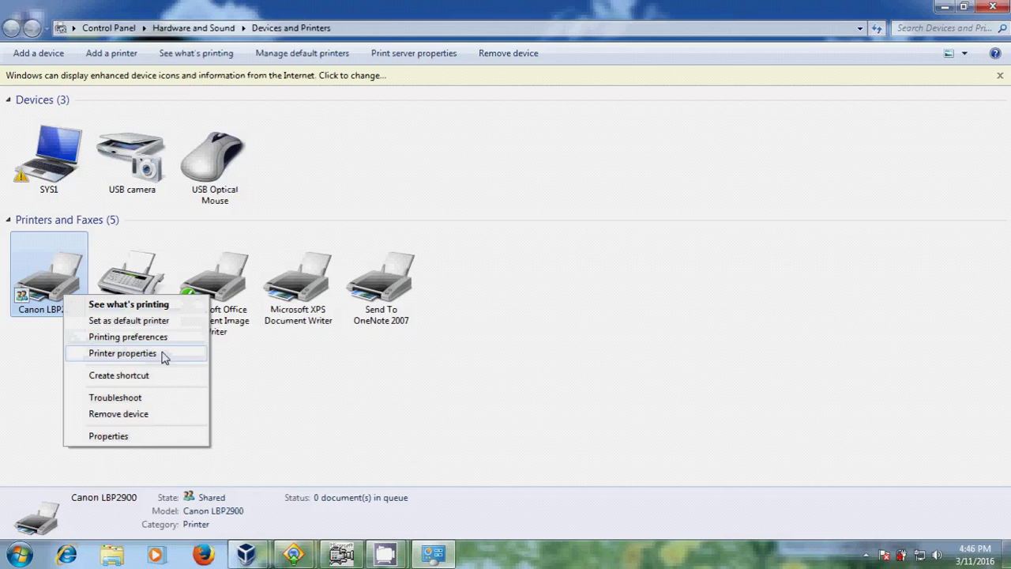
{"action": "left_click", "coordinate": [122, 354]}
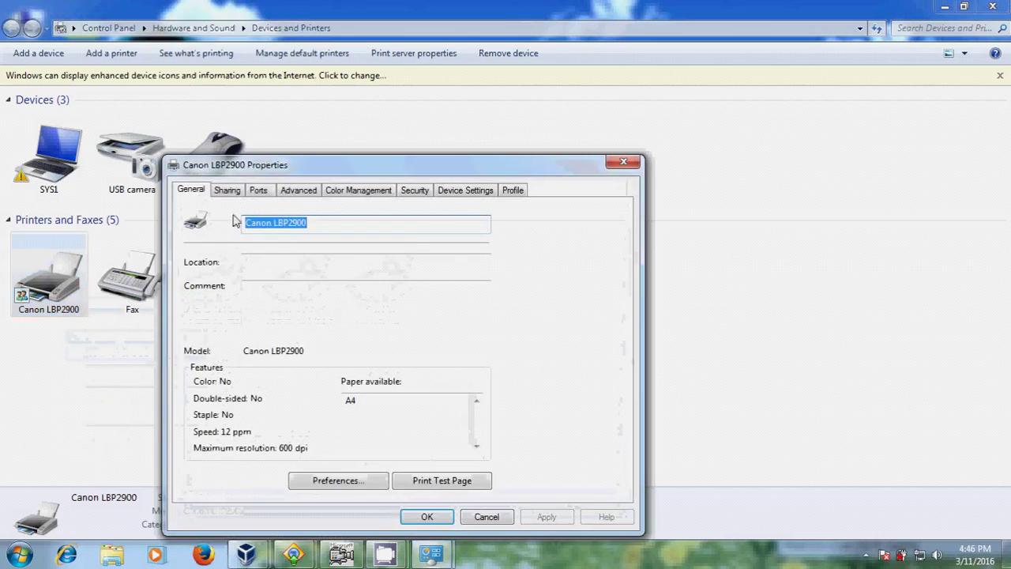
{"action": "left_click", "coordinate": [235, 191]}
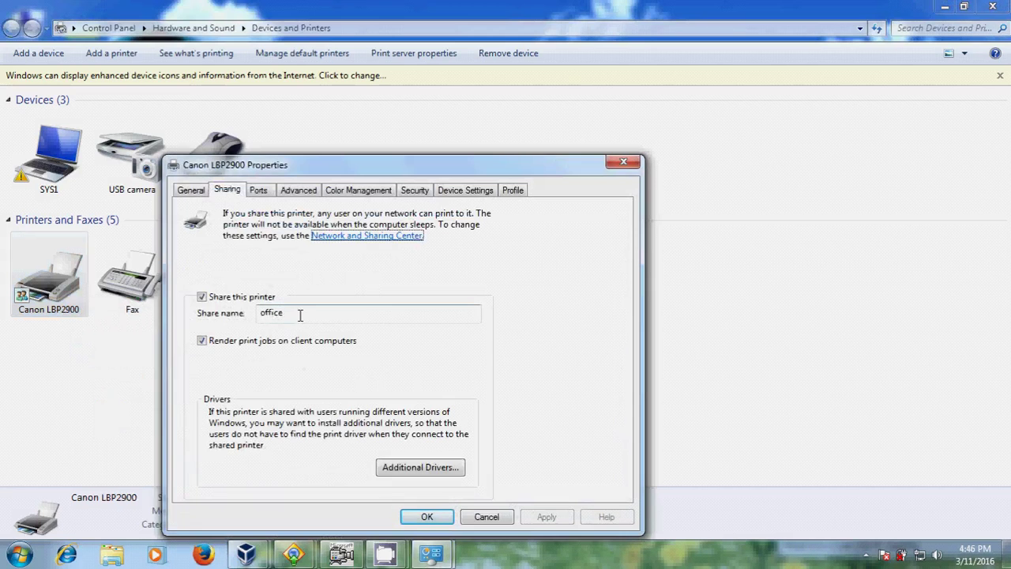
{"action": "left_click", "coordinate": [489, 519]}
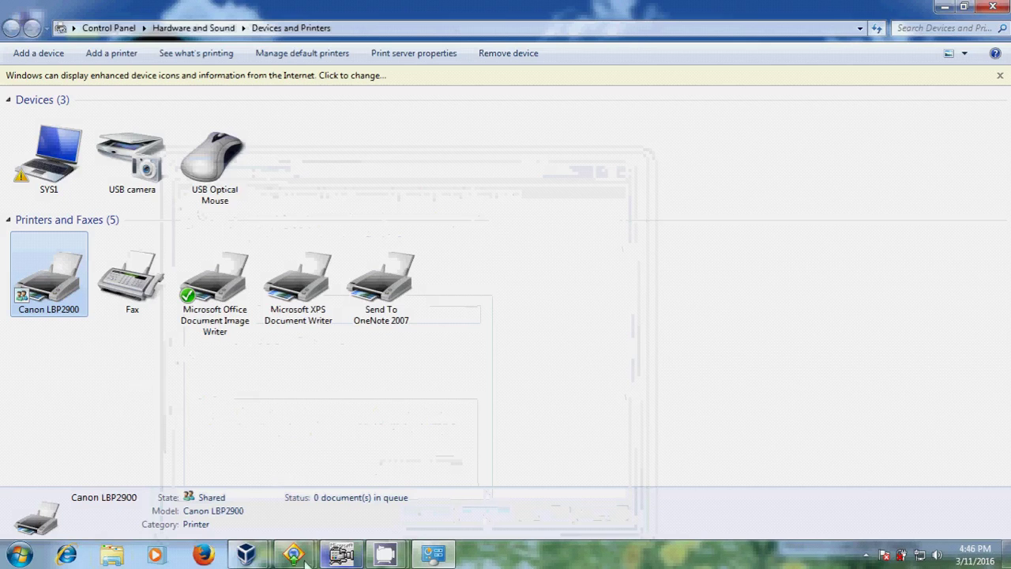
Step: Switch to the running xp virtual machine and open its Printers and Faxes window
{"action": "mouse_move", "coordinate": [258, 559]}
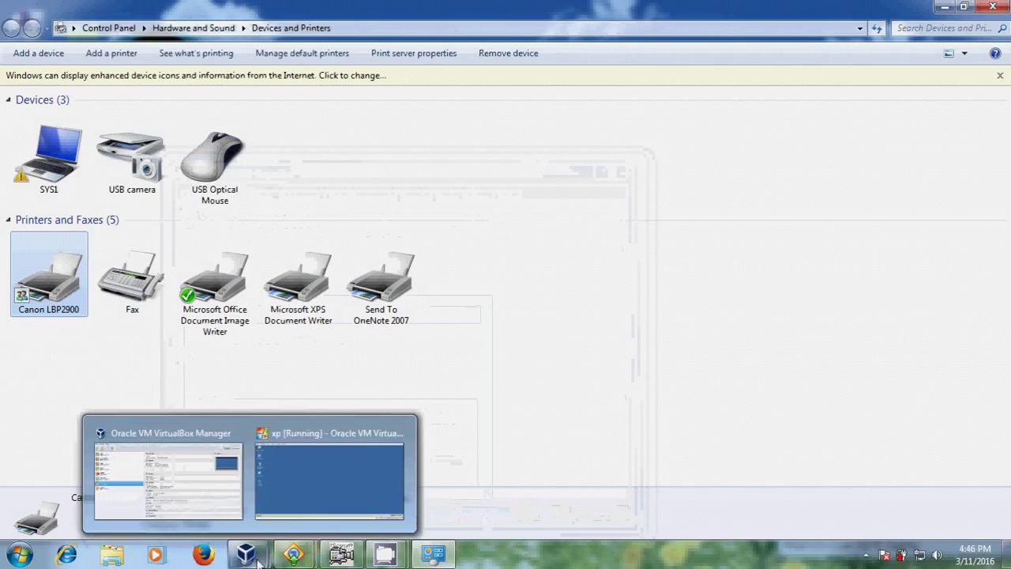
{"action": "left_click", "coordinate": [330, 478]}
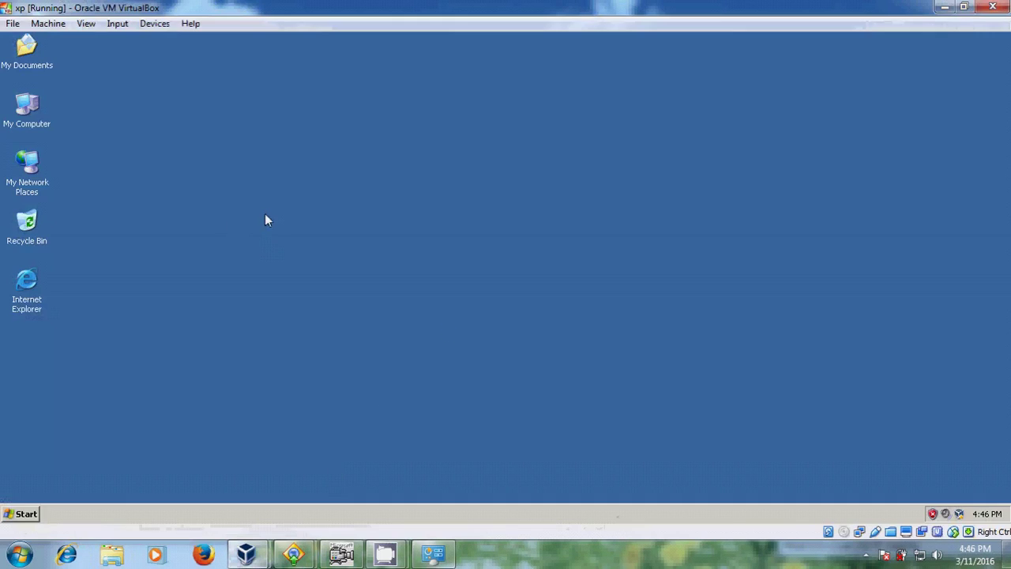
{"action": "left_click", "coordinate": [20, 513]}
{"action": "mouse_move", "coordinate": [150, 417]}
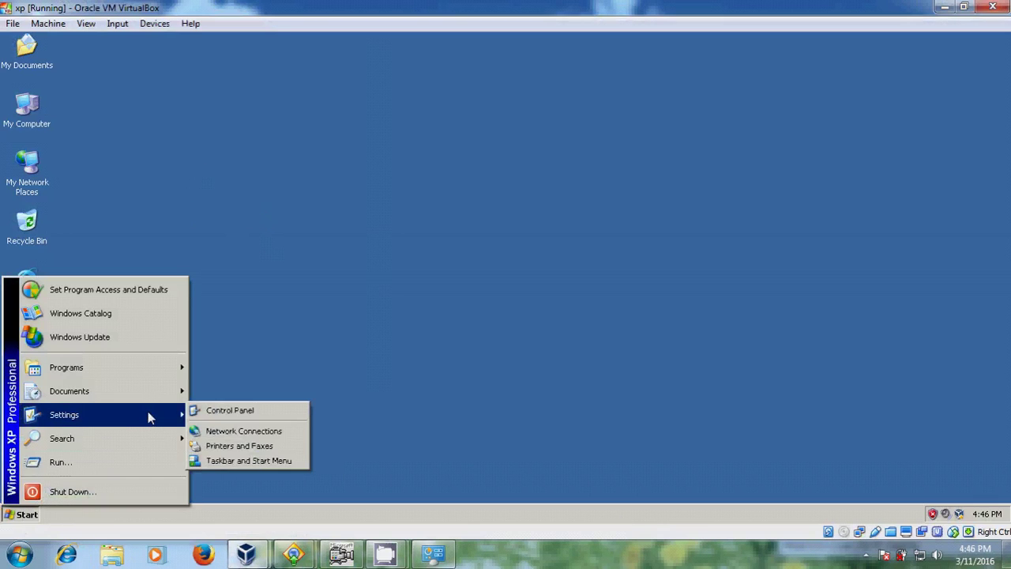
{"action": "left_click", "coordinate": [264, 446]}
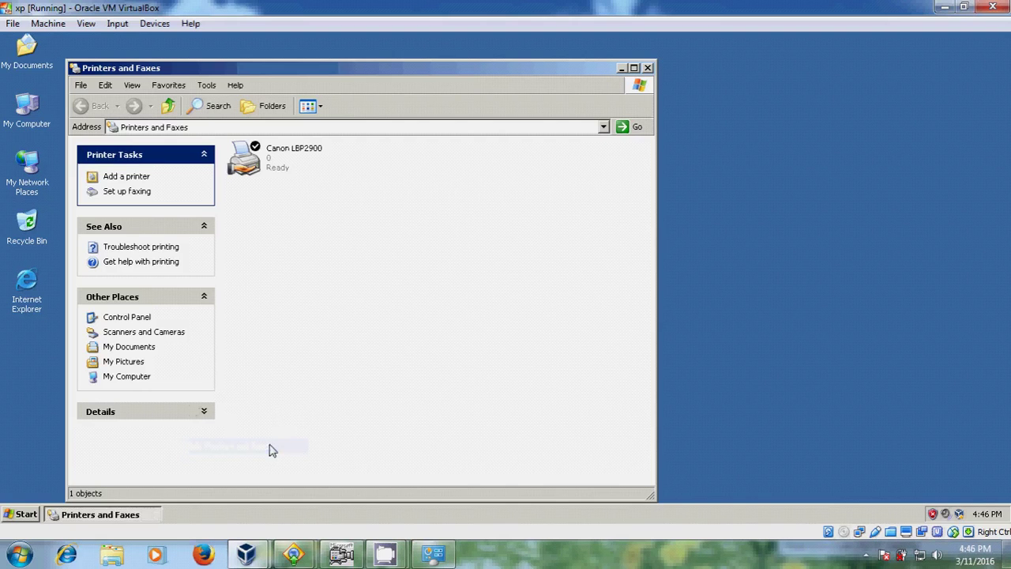
Step: Start adding a network printer in the virtual machine and choose to browse the network for it
{"action": "left_click", "coordinate": [145, 178]}
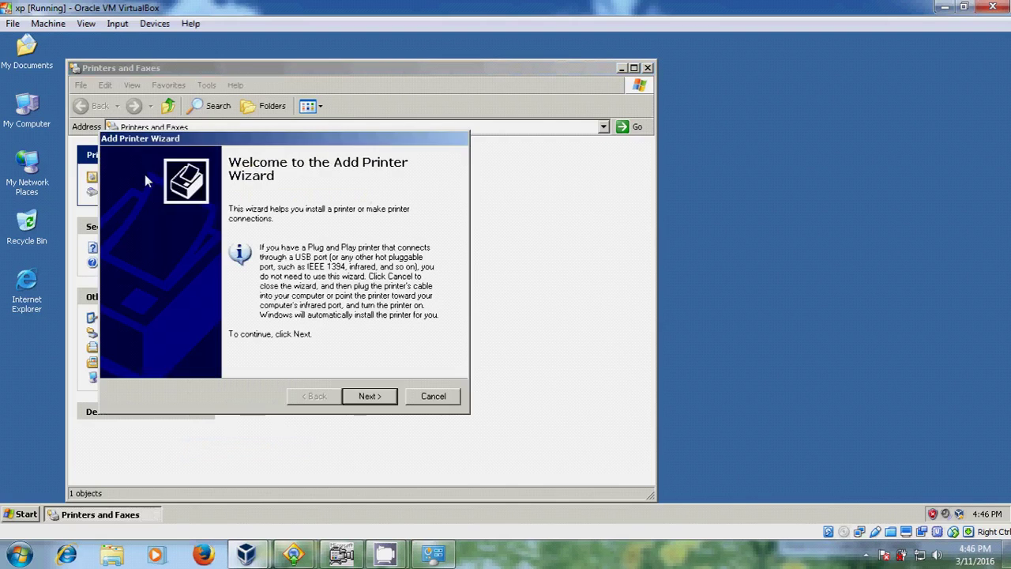
{"action": "left_click", "coordinate": [381, 399]}
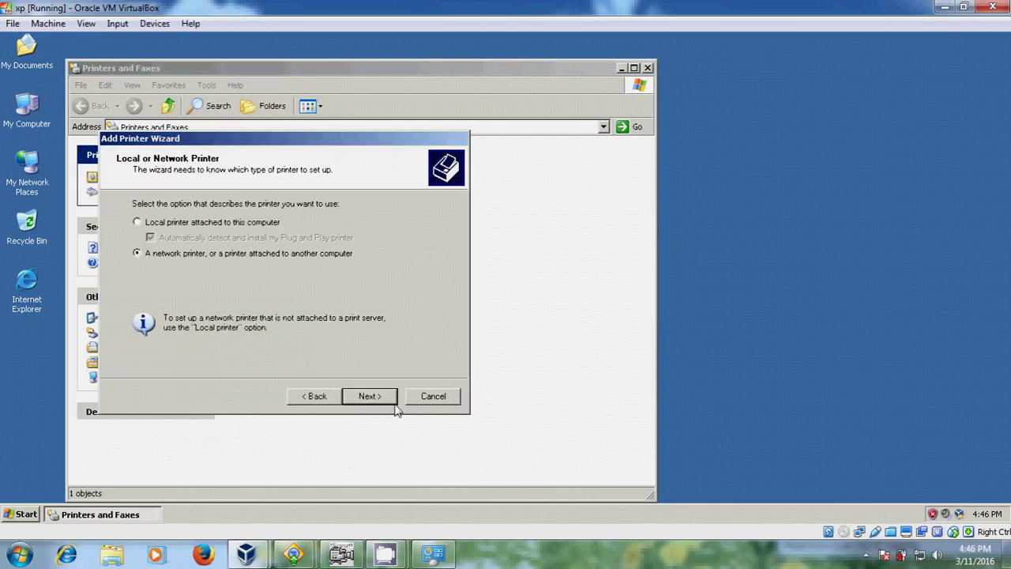
{"action": "left_click", "coordinate": [380, 399]}
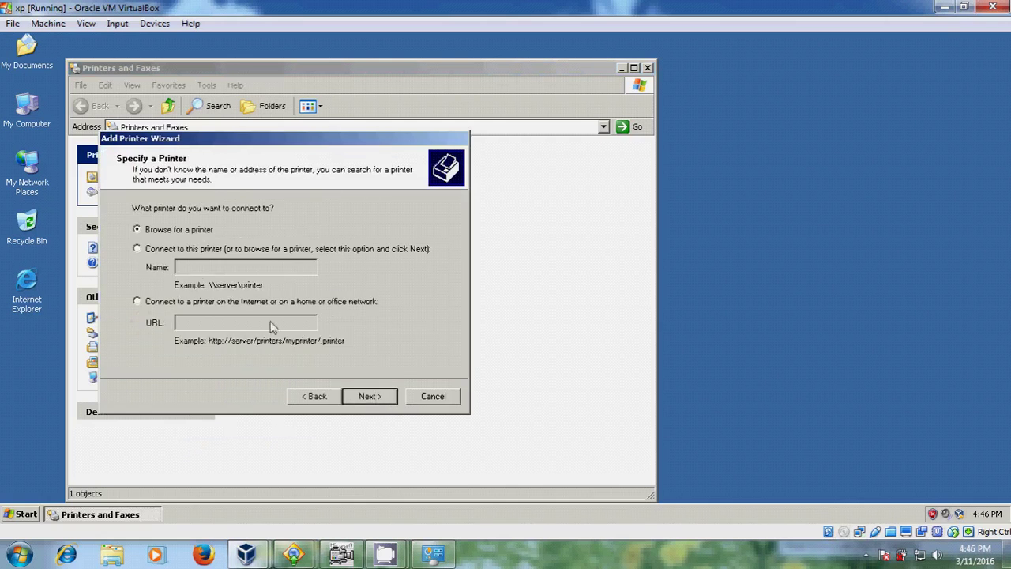
{"action": "left_click", "coordinate": [384, 399]}
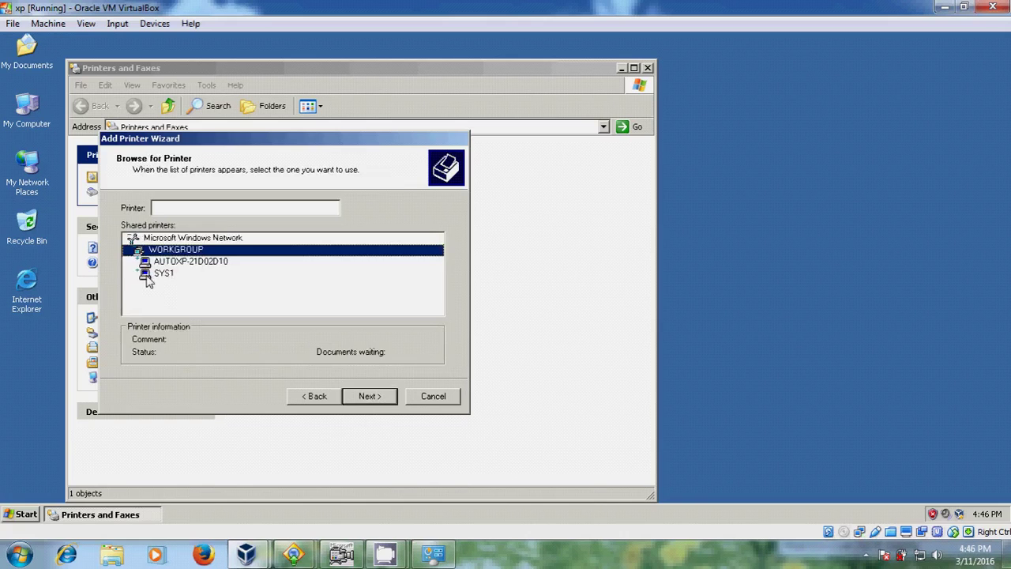
Step: Connect to the office Canon LBP2900 printer shared by SYS1 and accept the automatic driver installation
{"action": "double_click", "coordinate": [142, 275]}
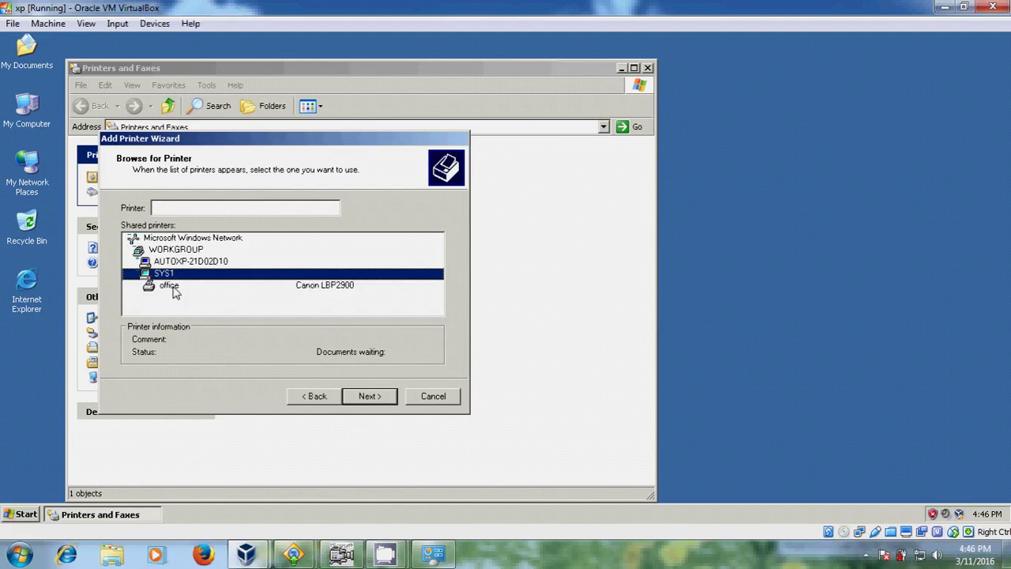
{"action": "left_click", "coordinate": [172, 286]}
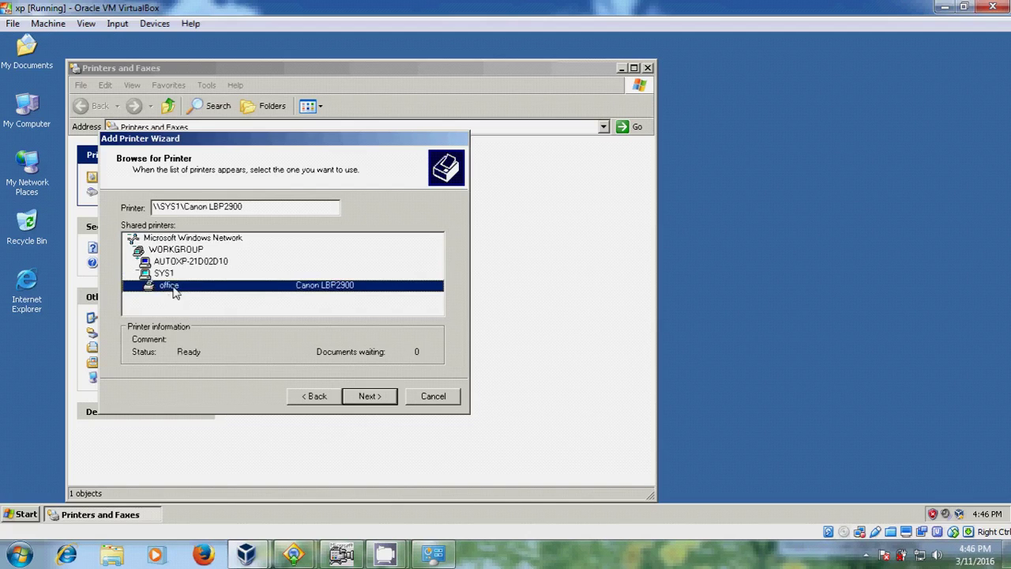
{"action": "left_click", "coordinate": [370, 396]}
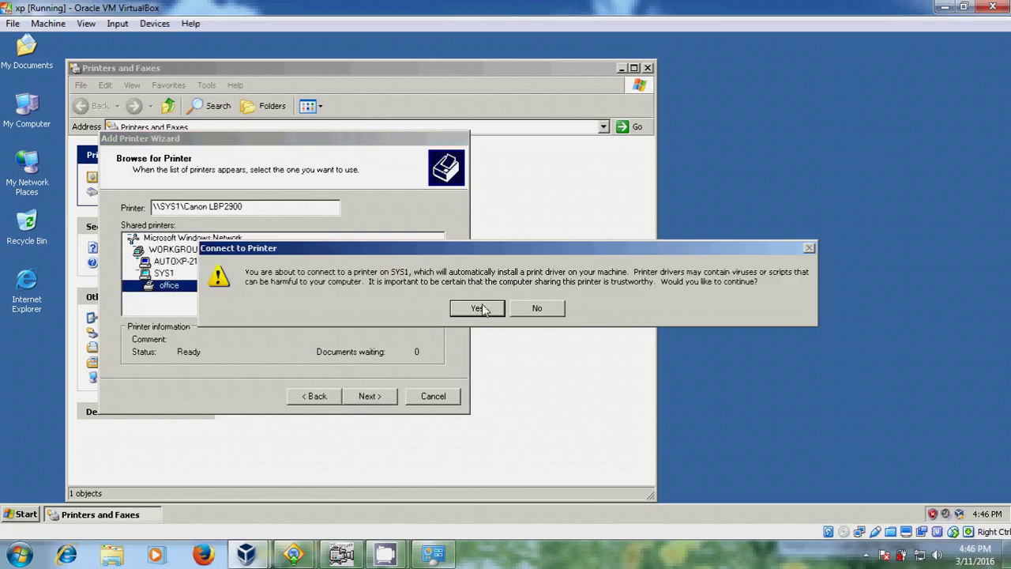
{"action": "left_click", "coordinate": [477, 308]}
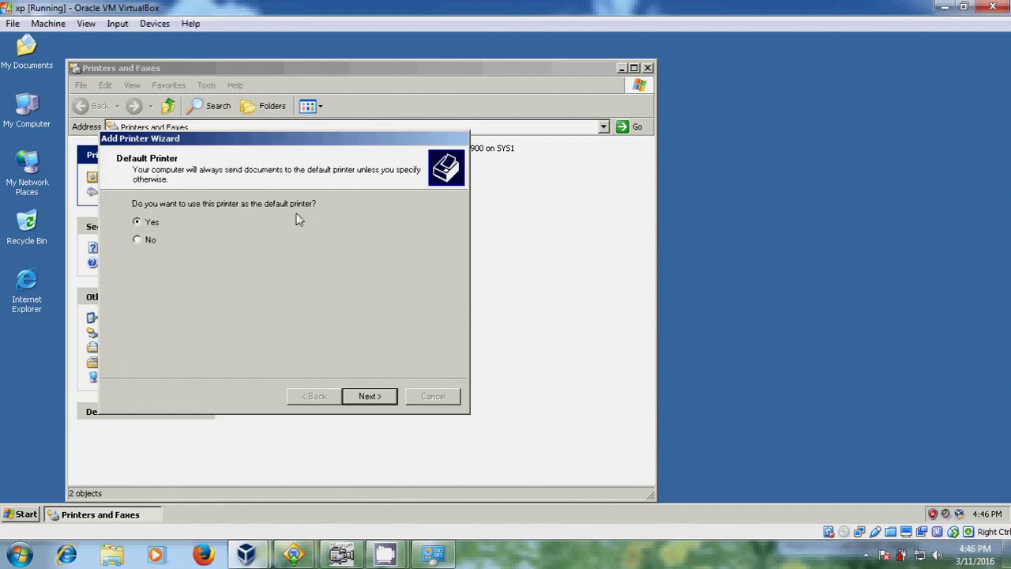
Step: Make the Canon LBP2900 on SYS1 the default printer and finish the Add Printer Wizard
{"action": "left_click_drag", "start_coordinate": [298, 140], "coordinate": [479, 178]}
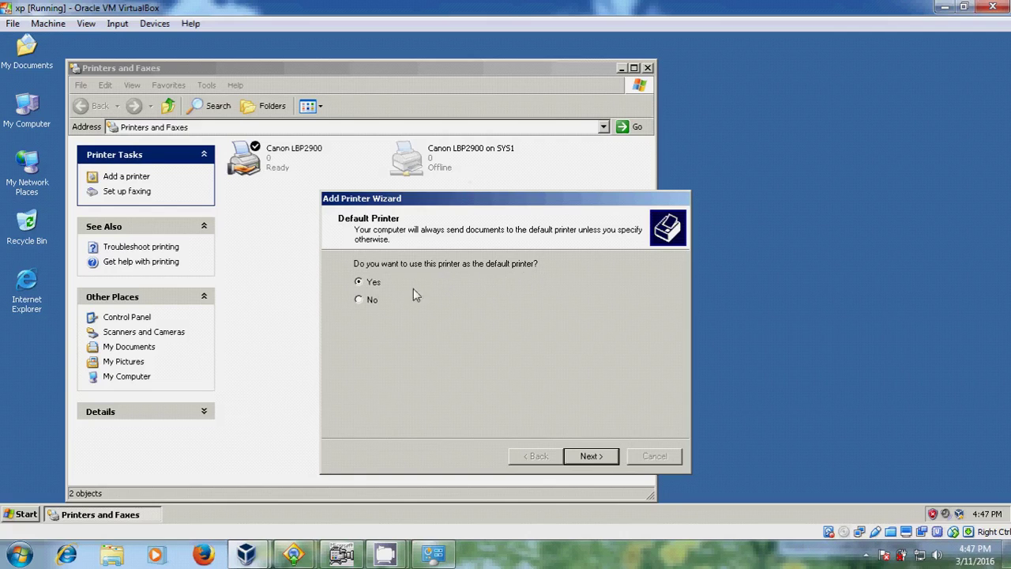
{"action": "left_click", "coordinate": [602, 458]}
{"action": "left_click", "coordinate": [603, 458]}
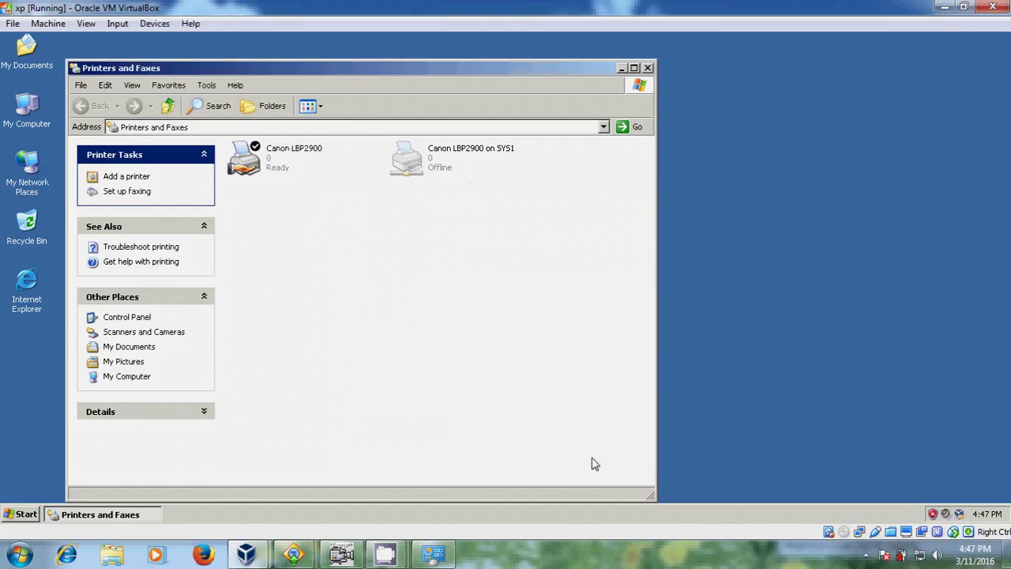
Step: Open the properties of the Canon LBP2900 on SYS1 and bring up the AMCAP camera view of the printer
{"action": "left_click", "coordinate": [407, 154]}
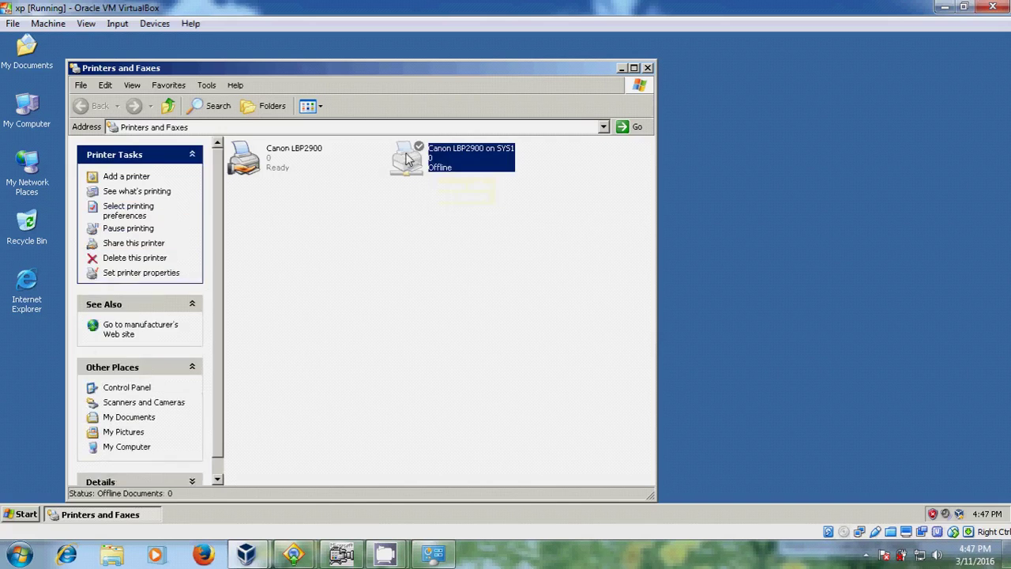
{"action": "right_click", "coordinate": [406, 153]}
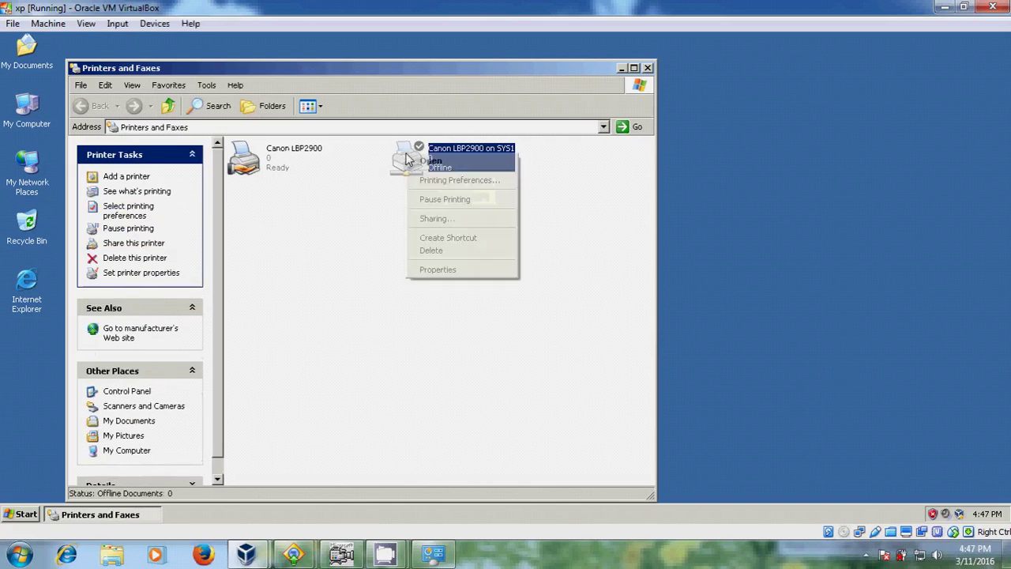
{"action": "left_click", "coordinate": [471, 270]}
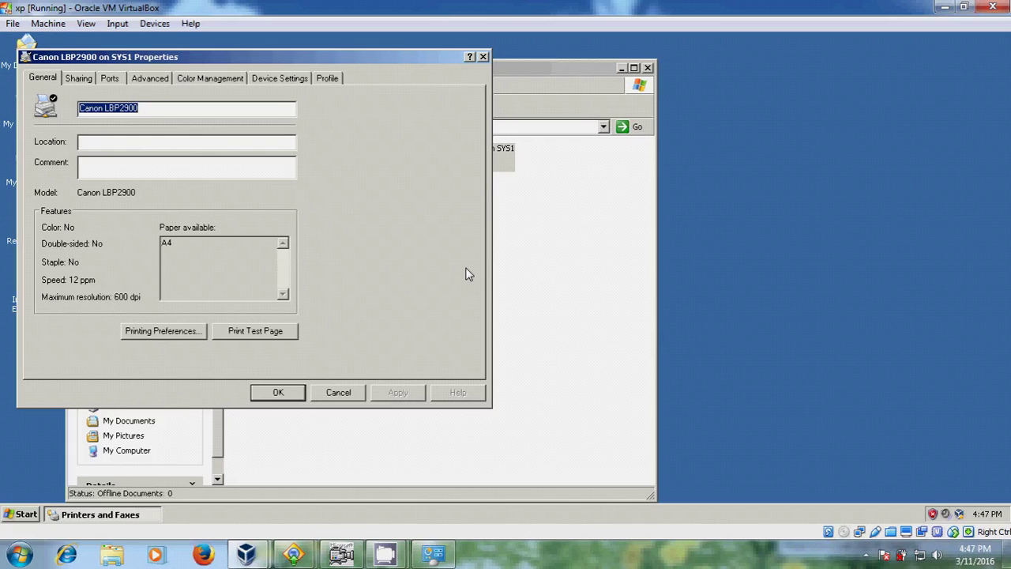
{"action": "left_click", "coordinate": [342, 554]}
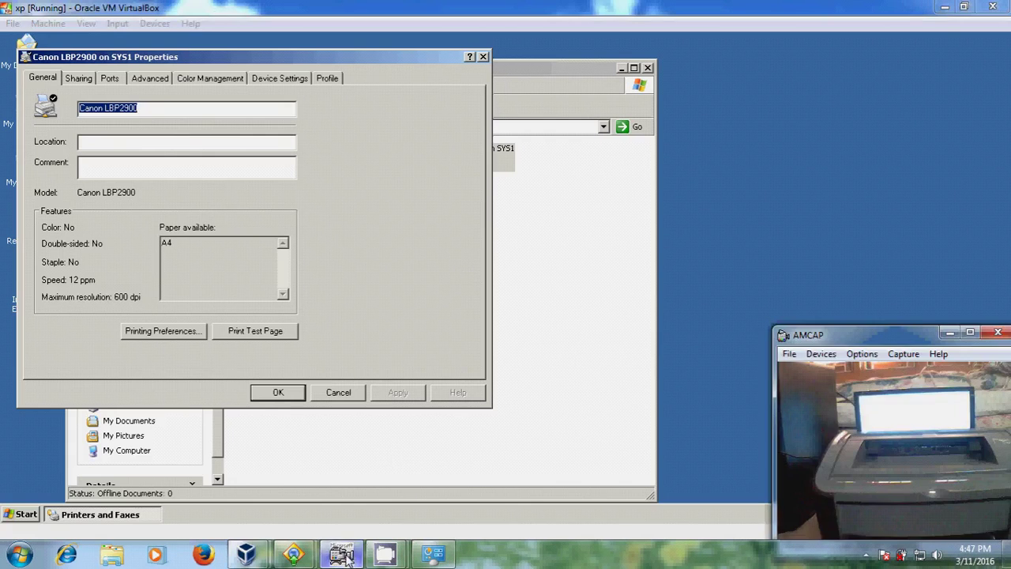
Step: Print a test page on the Canon LBP2900 on SYS1, show the AMCAP camera view and dismiss the test page message
{"action": "left_click", "coordinate": [264, 330]}
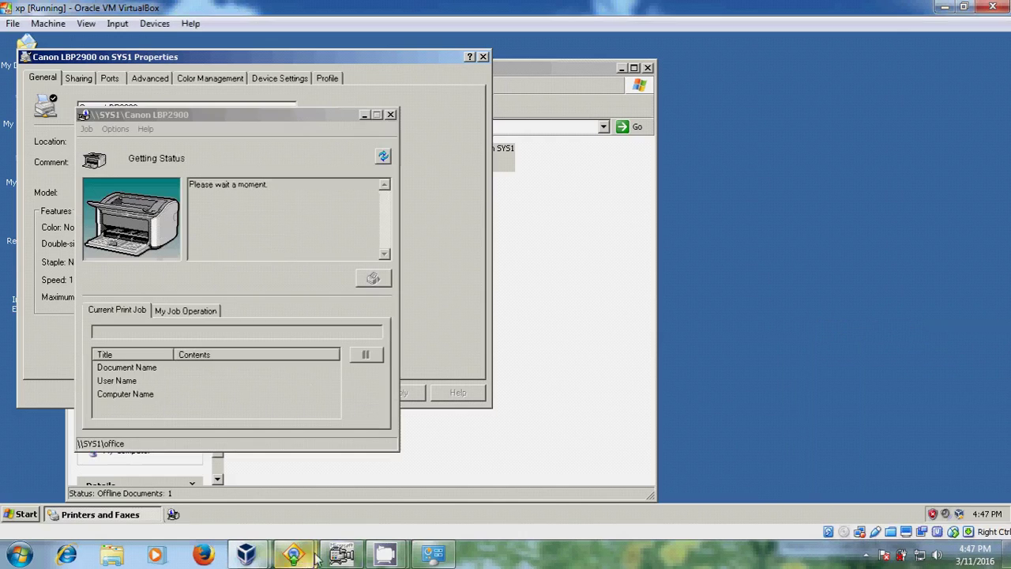
{"action": "left_click", "coordinate": [342, 554]}
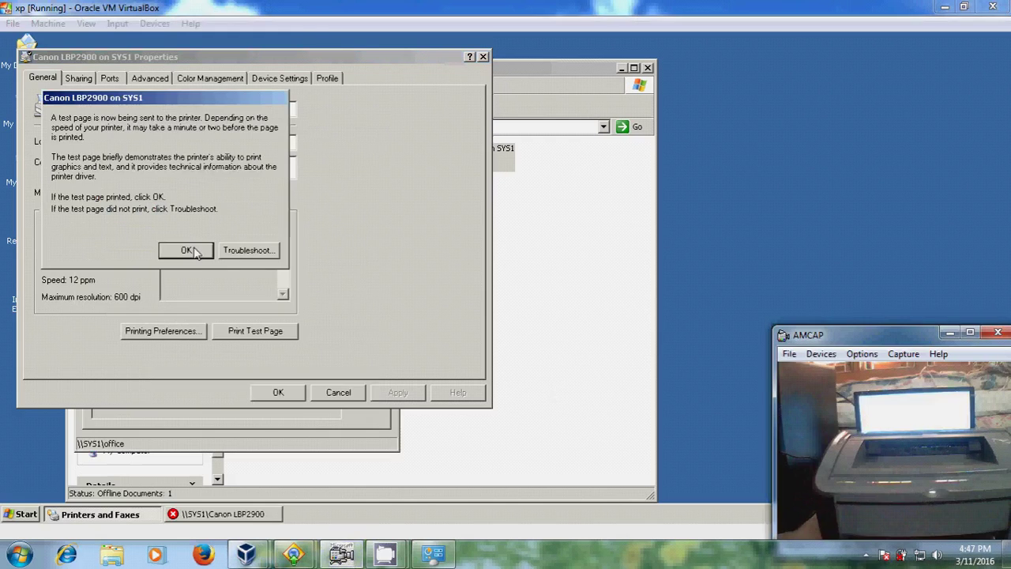
{"action": "left_click", "coordinate": [195, 251]}
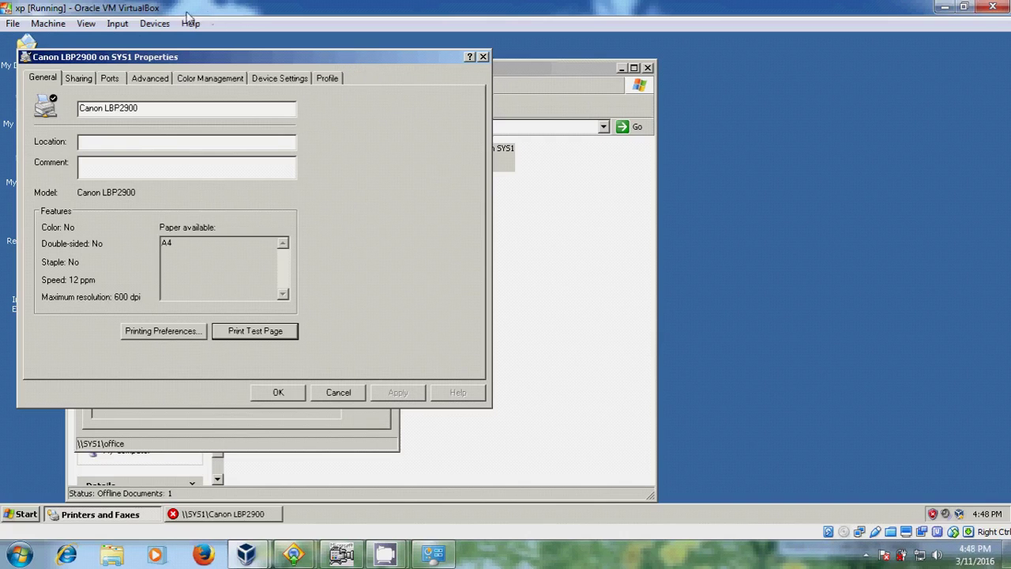
Step: Detach the Canon CAPT USB Device [0100] from the virtual machine and watch the printer in the AMCAP camera view
{"action": "left_click", "coordinate": [155, 23]}
{"action": "mouse_move", "coordinate": [183, 75]}
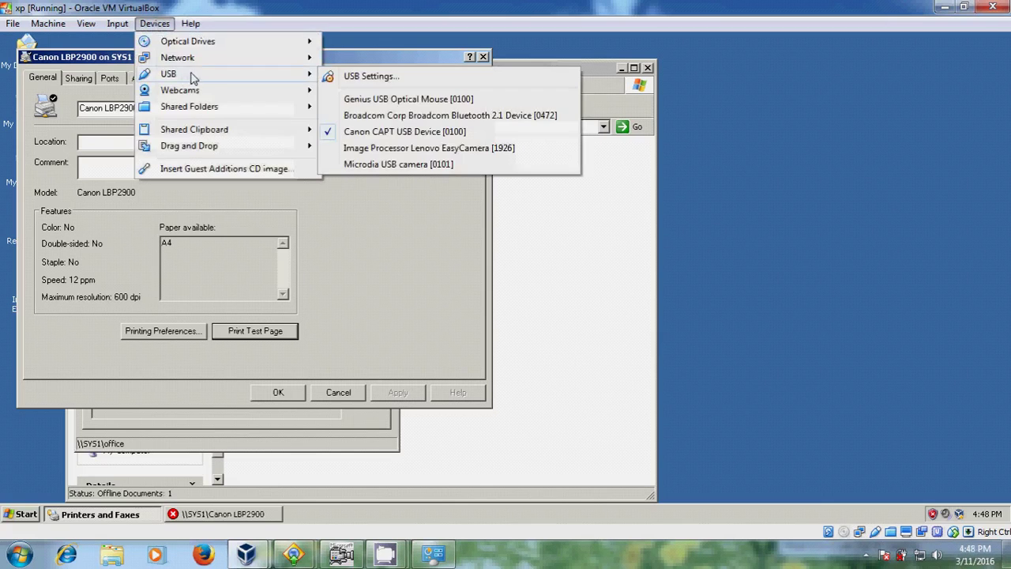
{"action": "left_click", "coordinate": [352, 133]}
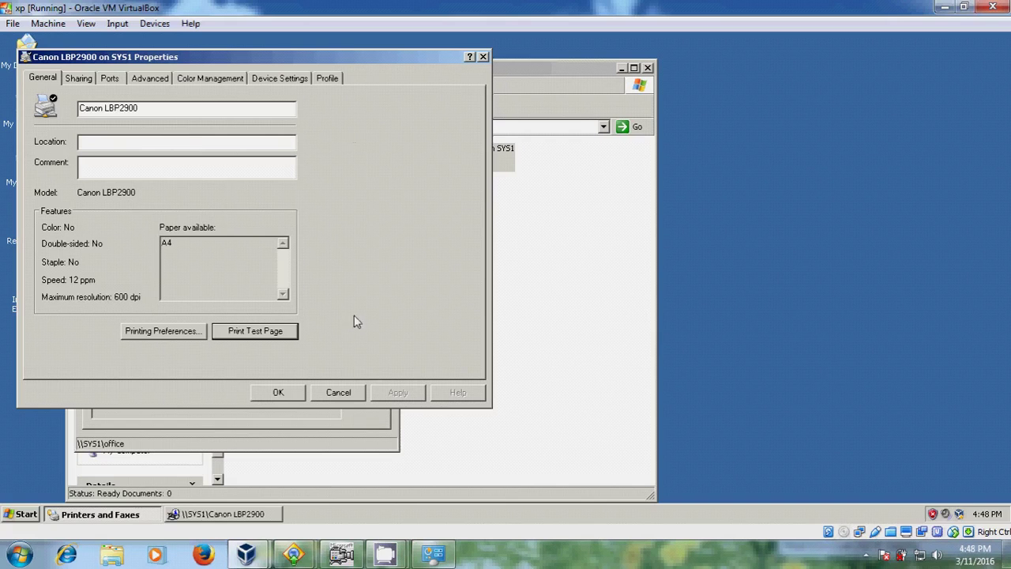
{"action": "left_click", "coordinate": [342, 553]}
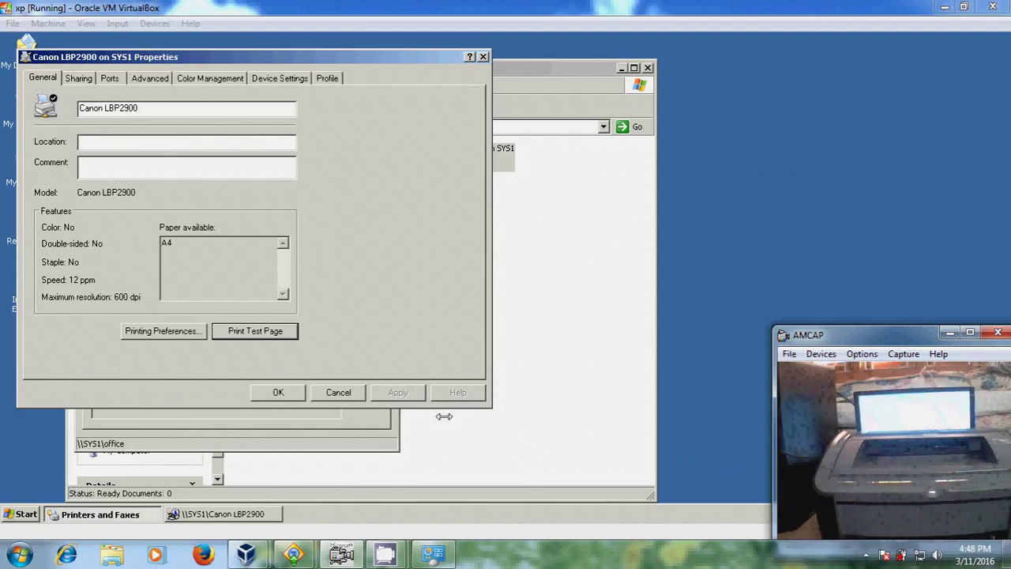
Step: Close the printer's properties and the Printers and Faxes window, and minimize the virtual machine
{"action": "left_click", "coordinate": [278, 393]}
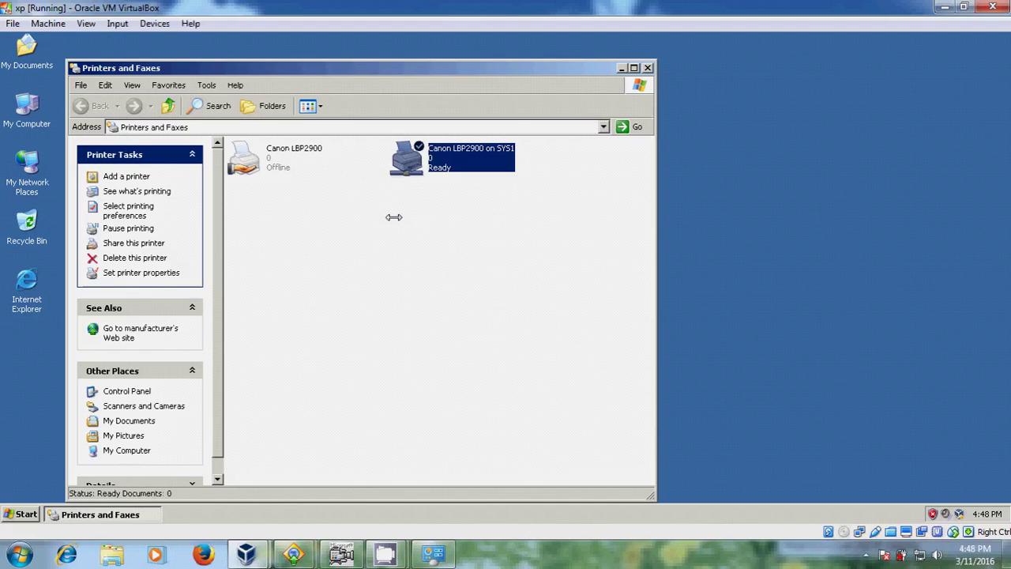
{"action": "left_click", "coordinate": [646, 70]}
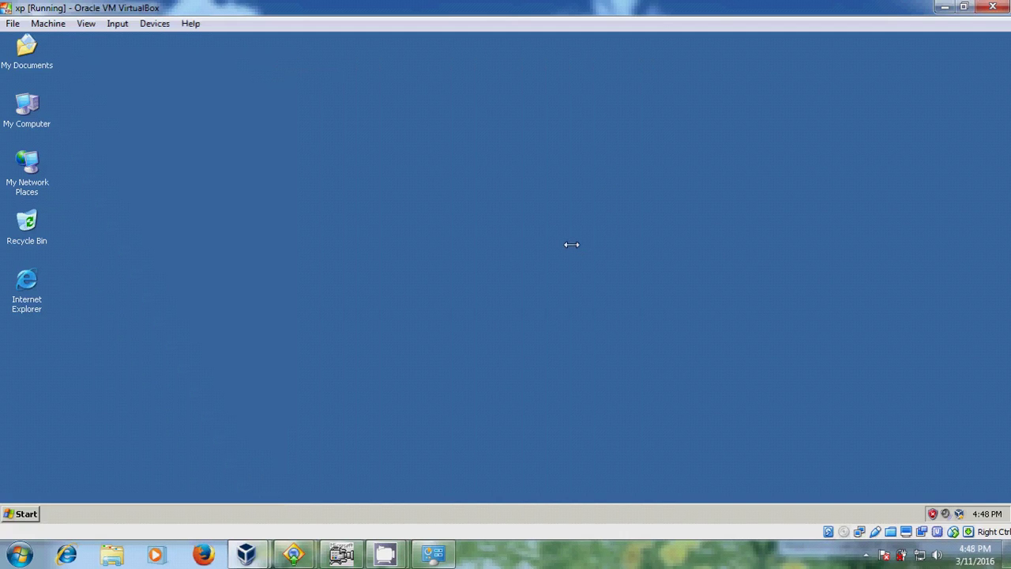
{"action": "left_click", "coordinate": [945, 7]}
{"action": "left_click", "coordinate": [945, 7]}
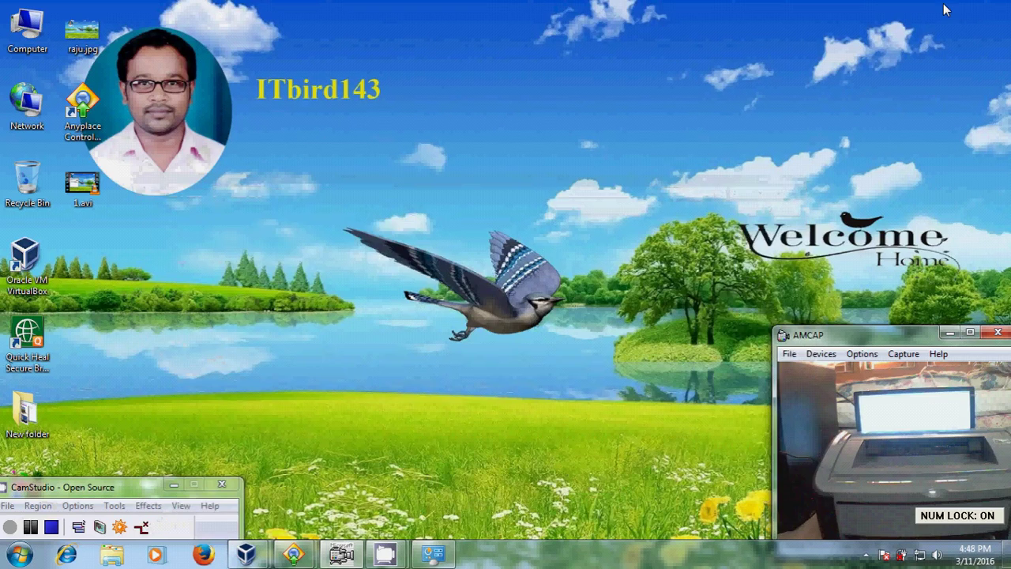